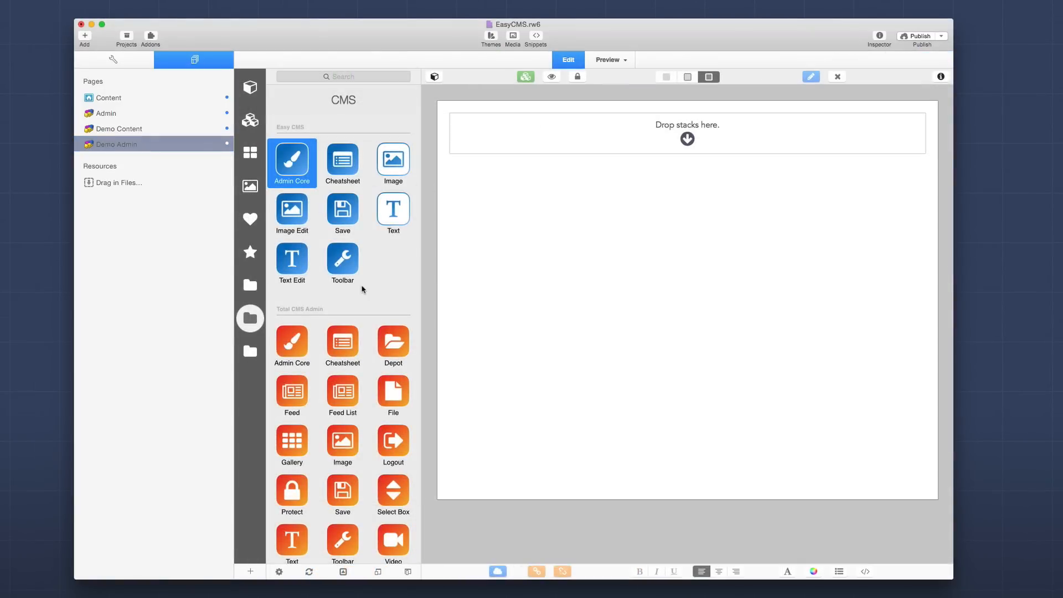
Step: Look through the Easy CMS, Total CMS Admin and Total CMS Content stacks in the CMS library group
{"action": "scroll", "coordinate": [363, 289], "scroll_direction": "down", "scroll_amount": 2}
{"action": "scroll", "coordinate": [363, 289], "scroll_direction": "down", "scroll_amount": 3}
{"action": "scroll", "coordinate": [357, 289], "scroll_direction": "up", "scroll_amount": 5}
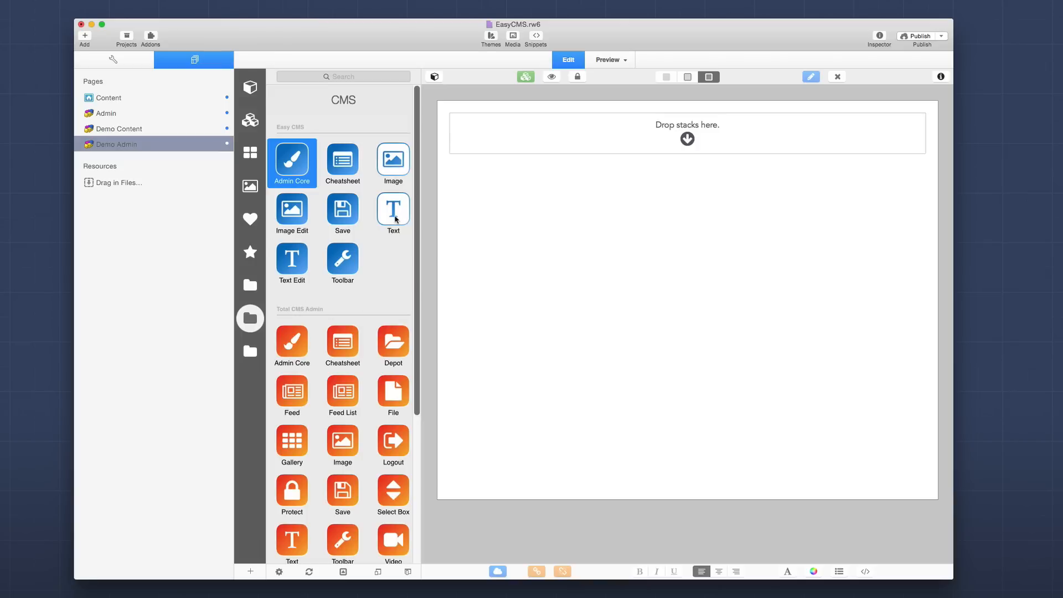
{"action": "scroll", "coordinate": [395, 321], "scroll_direction": "down", "scroll_amount": 5}
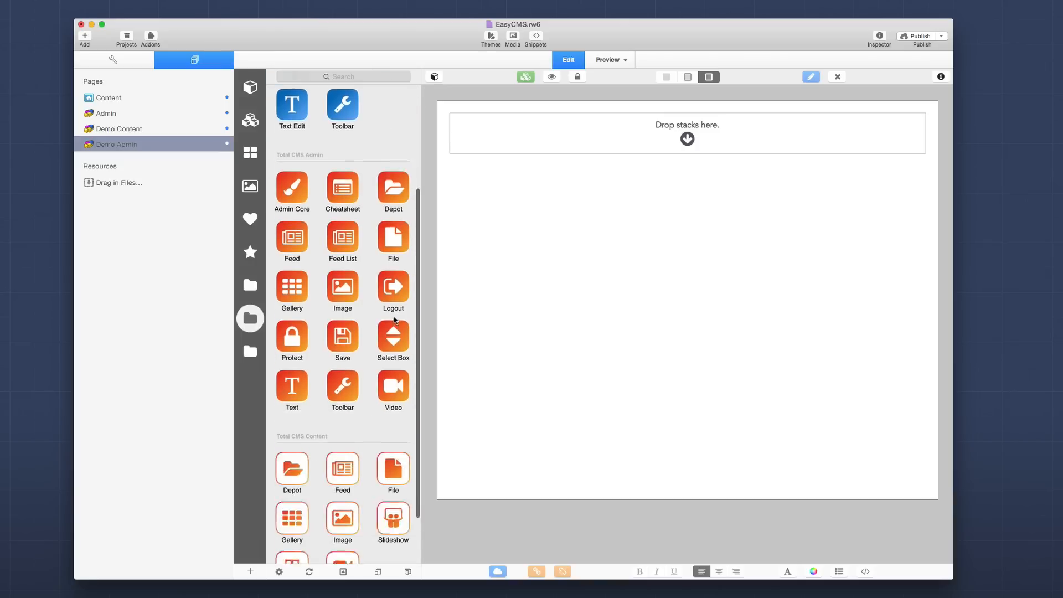
{"action": "scroll", "coordinate": [384, 429], "scroll_direction": "up", "scroll_amount": 8}
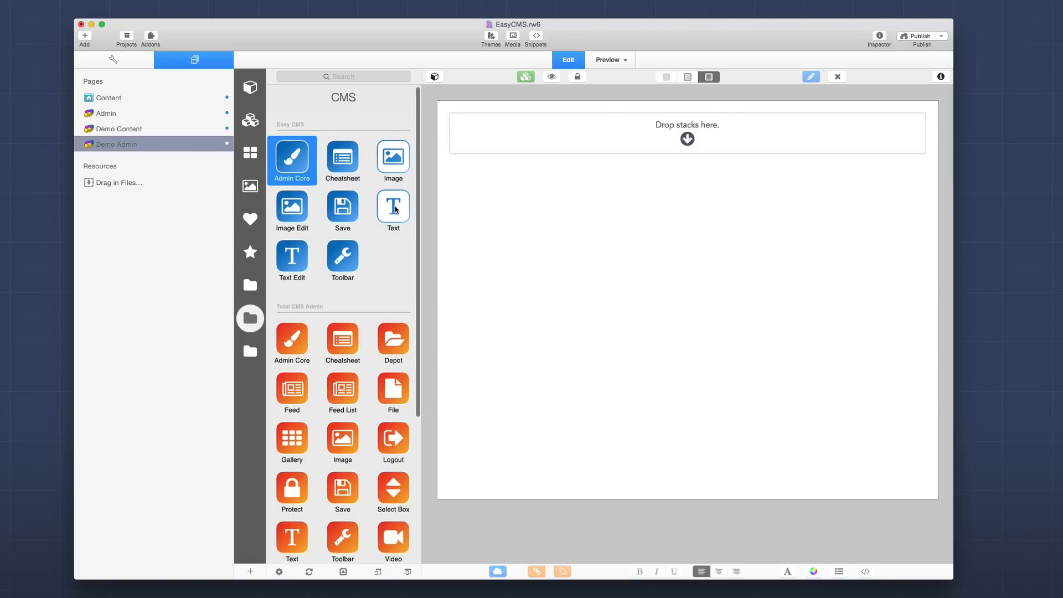
{"action": "scroll", "coordinate": [396, 210], "scroll_direction": "down", "scroll_amount": 10}
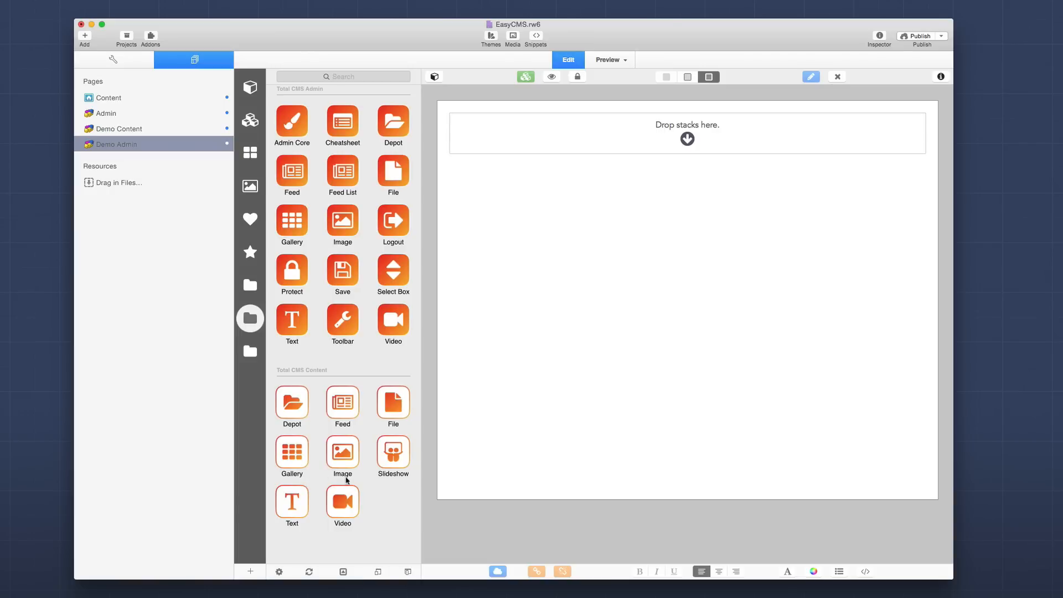
{"action": "scroll", "coordinate": [352, 481], "scroll_direction": "up", "scroll_amount": 2}
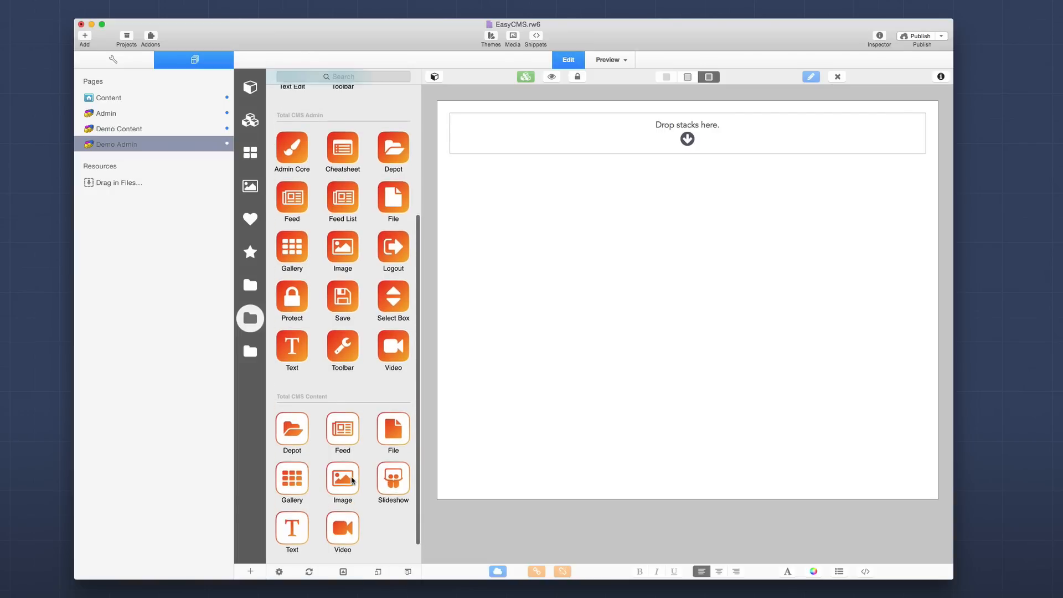
{"action": "scroll", "coordinate": [352, 481], "scroll_direction": "up", "scroll_amount": 5}
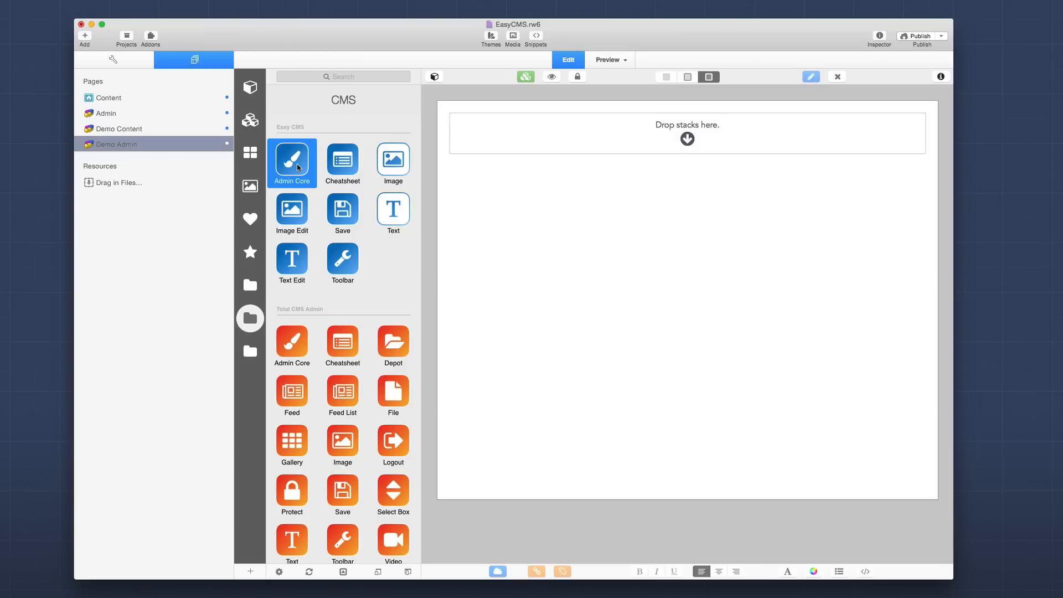
Step: Add the Easy CMS Admin Core stack to the Demo Admin page, with a Text Edit stack below it
{"action": "left_click_drag", "start_coordinate": [293, 169], "coordinate": [526, 143]}
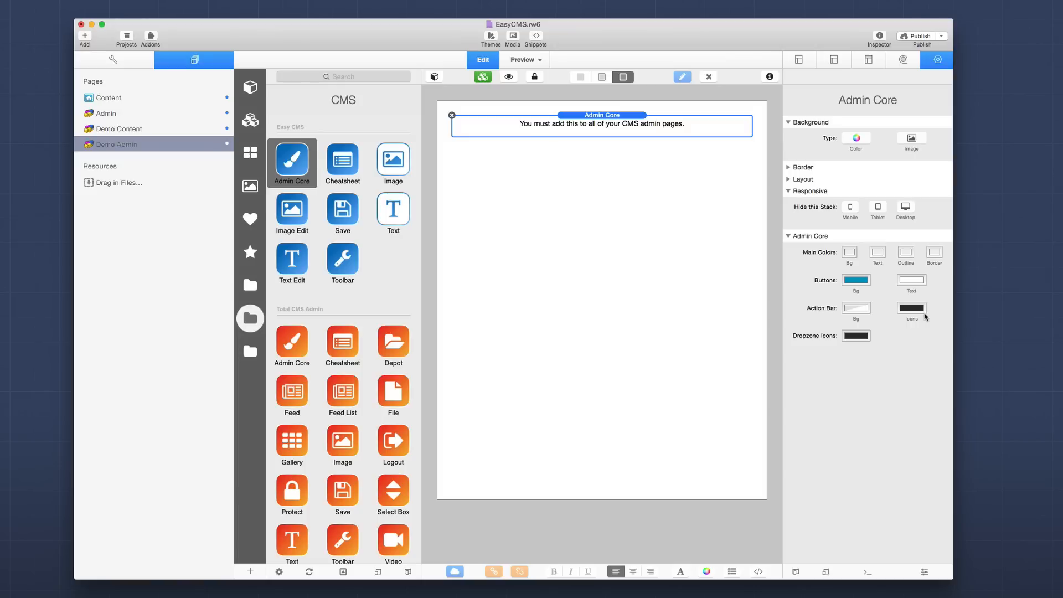
{"action": "left_click", "coordinate": [292, 264]}
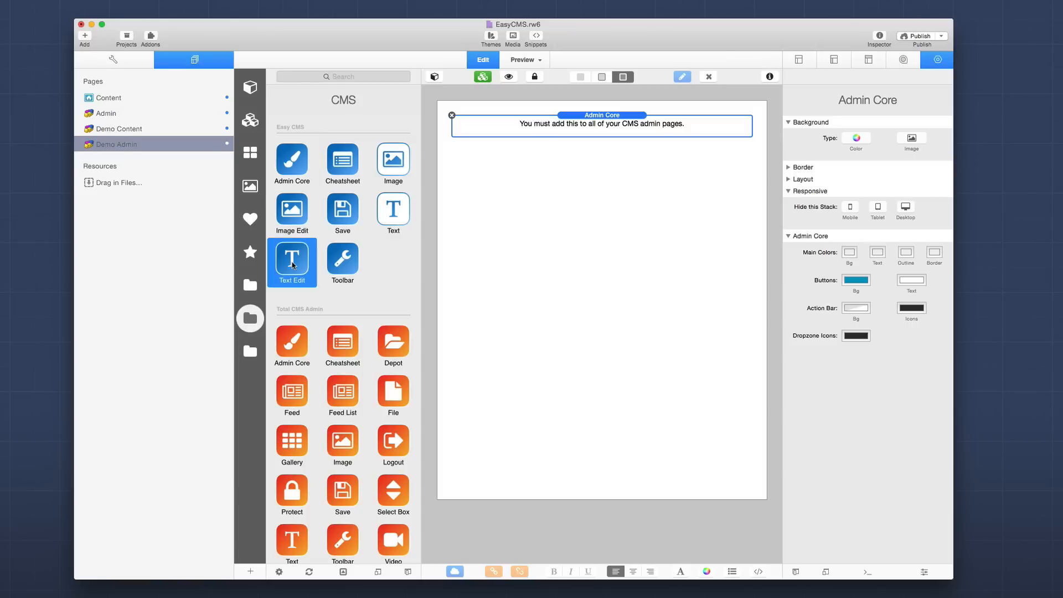
{"action": "left_click_drag", "start_coordinate": [293, 264], "coordinate": [564, 162]}
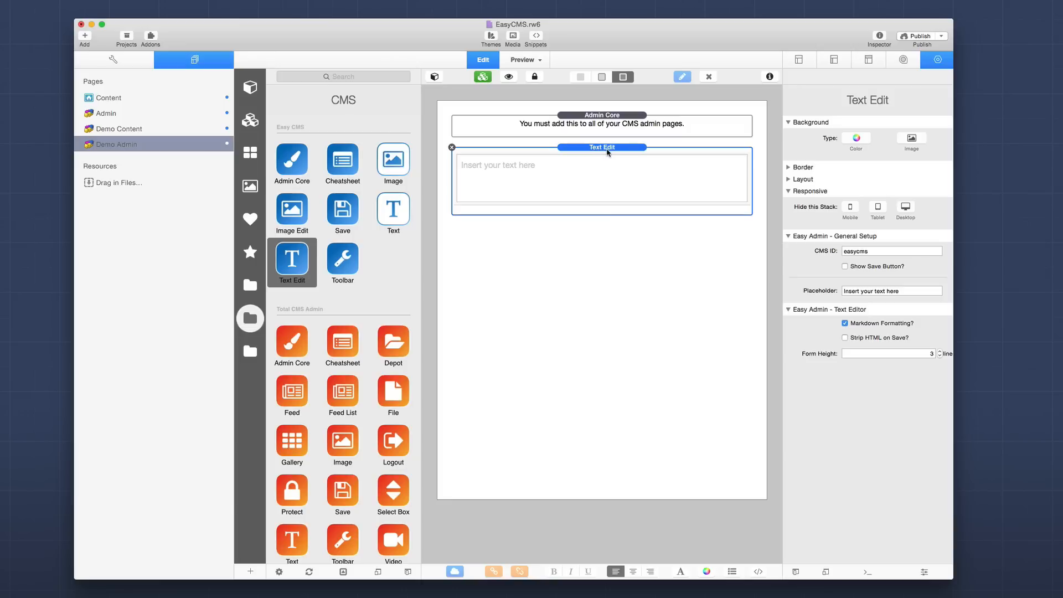
Step: Set the Text Edit stack's CMS ID to demovideo and enable its save button
{"action": "left_click", "coordinate": [878, 251]}
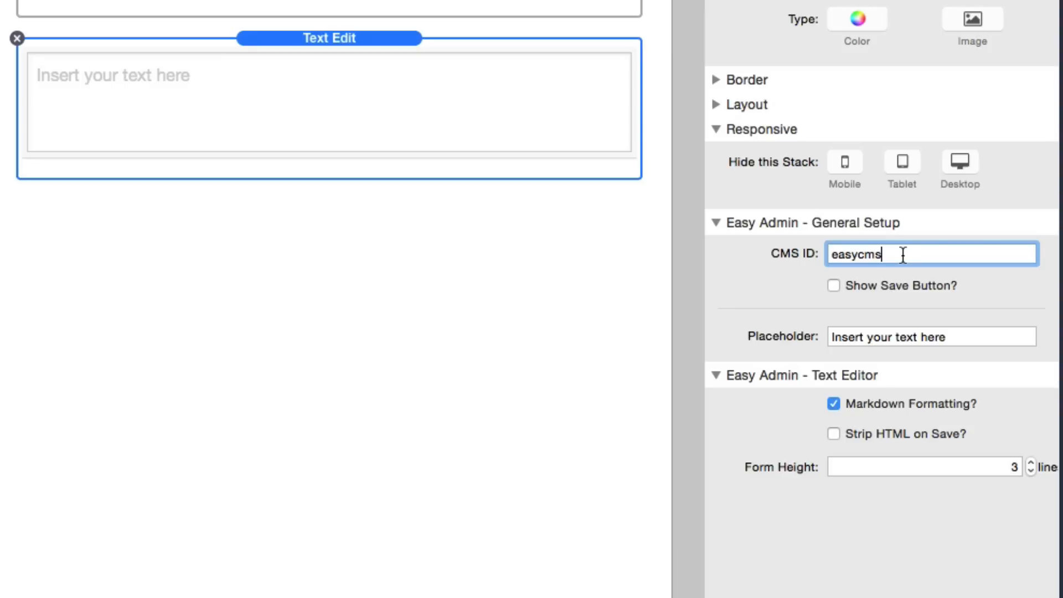
{"action": "double_click", "coordinate": [903, 255]}
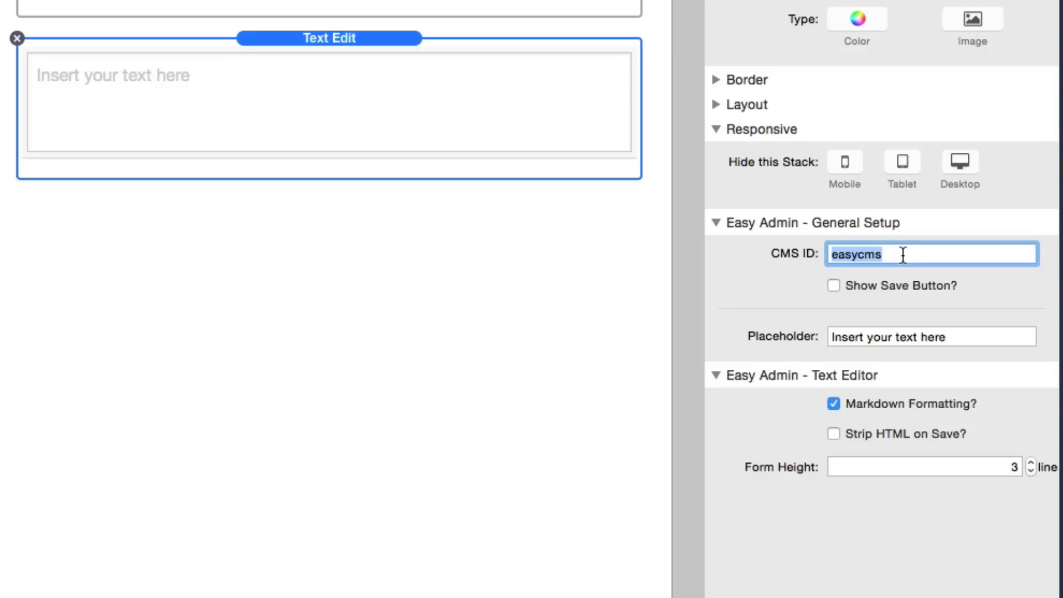
{"action": "type", "text": "demovideo"}
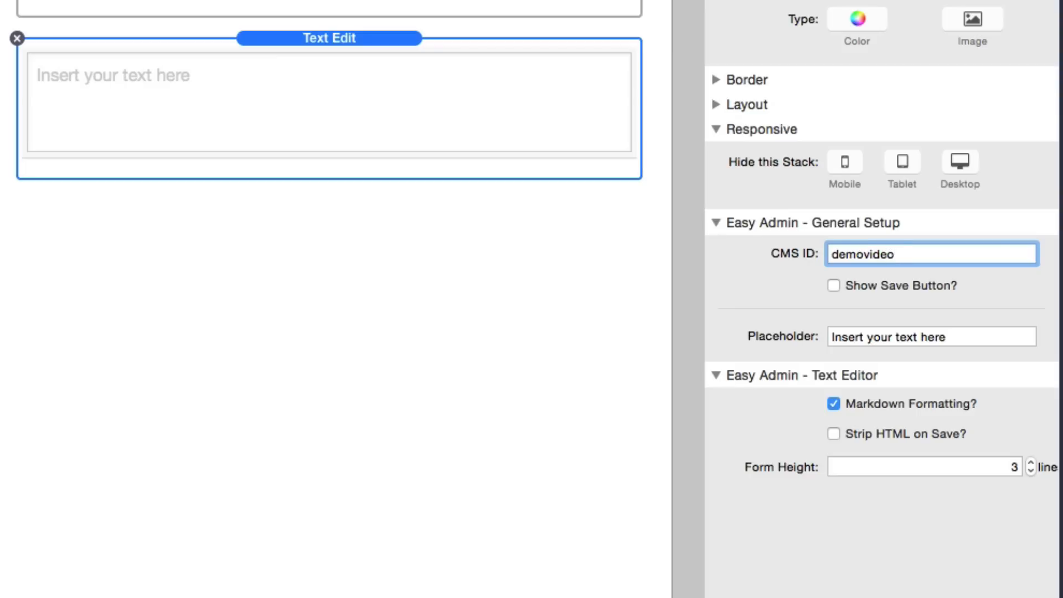
{"action": "key", "text": "Tab"}
{"action": "left_click", "coordinate": [833, 286]}
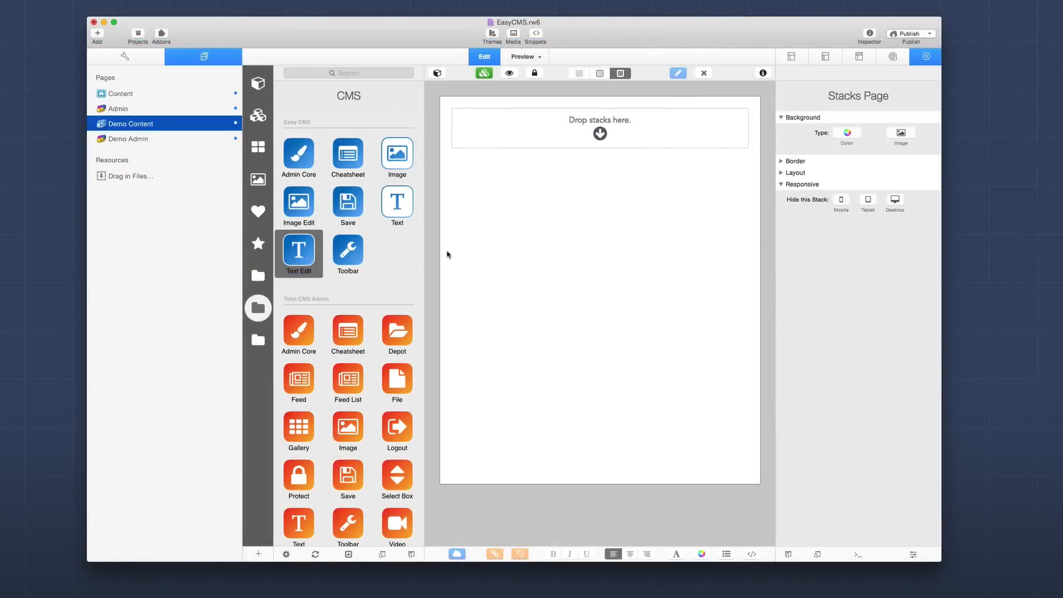
Step: Add an Easy CMS Text stack to the Demo Content page and enable its text macro insertion
{"action": "left_click", "coordinate": [397, 205]}
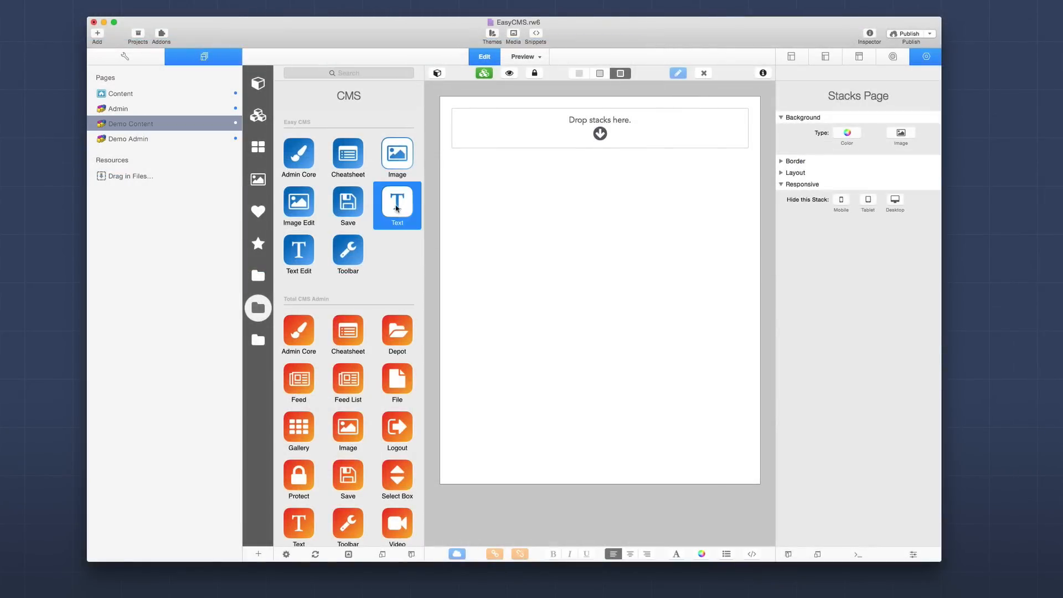
{"action": "left_click_drag", "start_coordinate": [396, 207], "coordinate": [564, 118]}
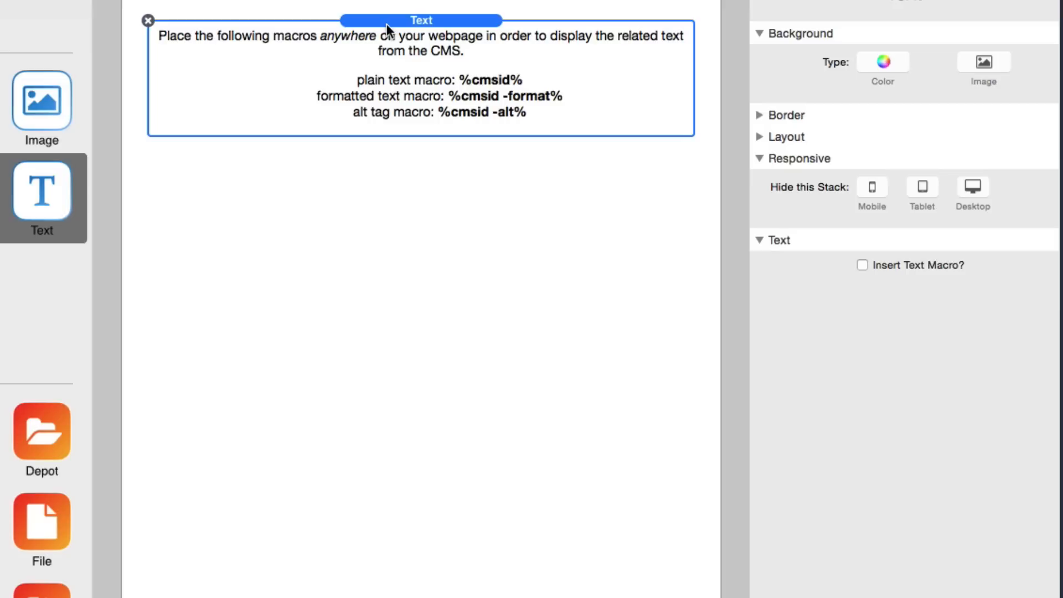
{"action": "left_click", "coordinate": [862, 264]}
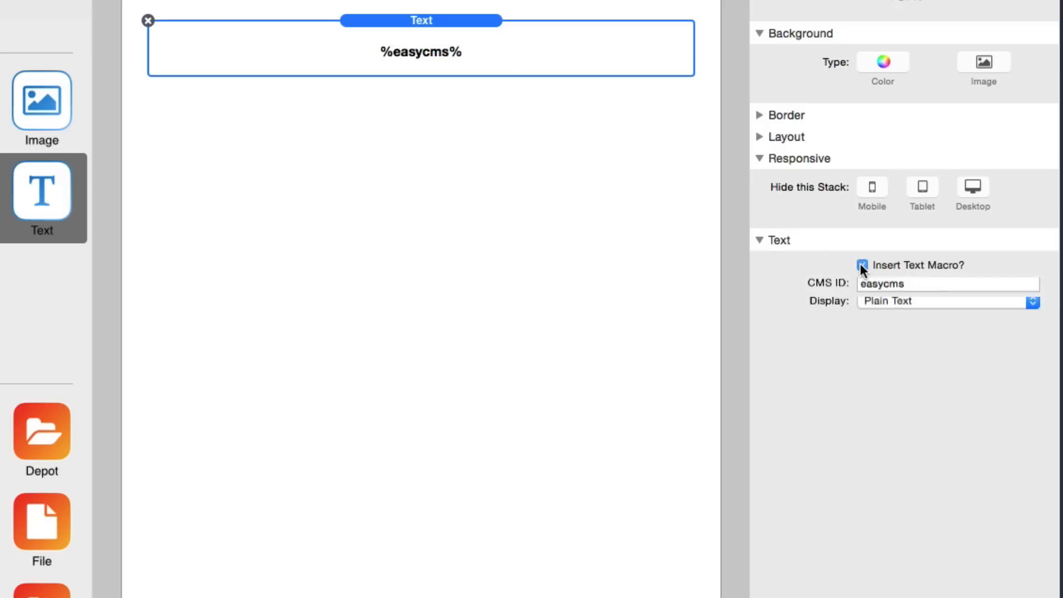
Step: Set the Text stack's CMS ID to demovideo and keep its display as Plain Text
{"action": "left_click", "coordinate": [916, 291]}
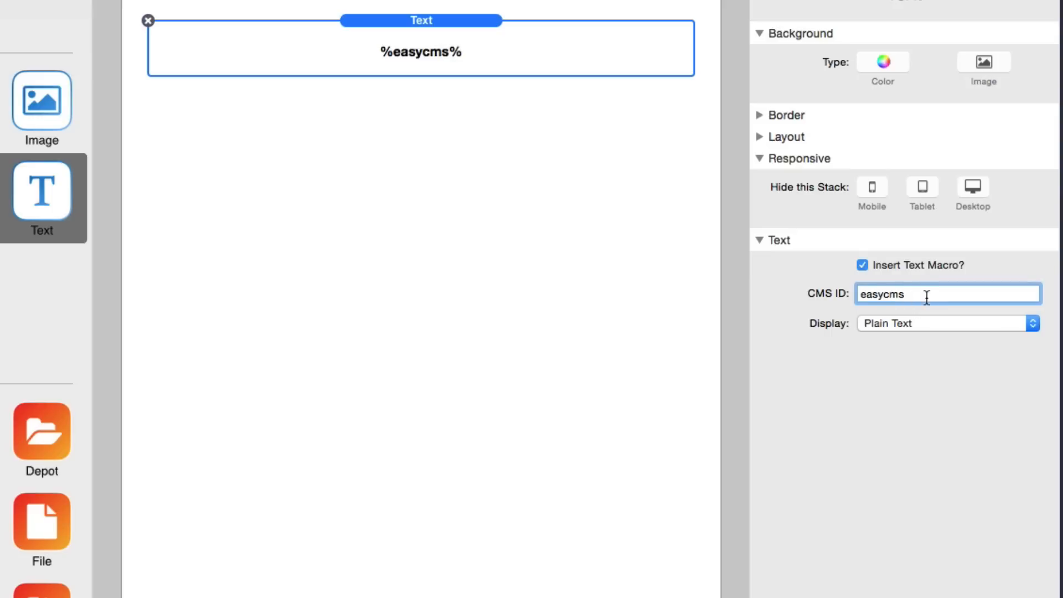
{"action": "double_click", "coordinate": [926, 297]}
{"action": "type", "text": "demovideo"}
{"action": "left_click", "coordinate": [920, 323]}
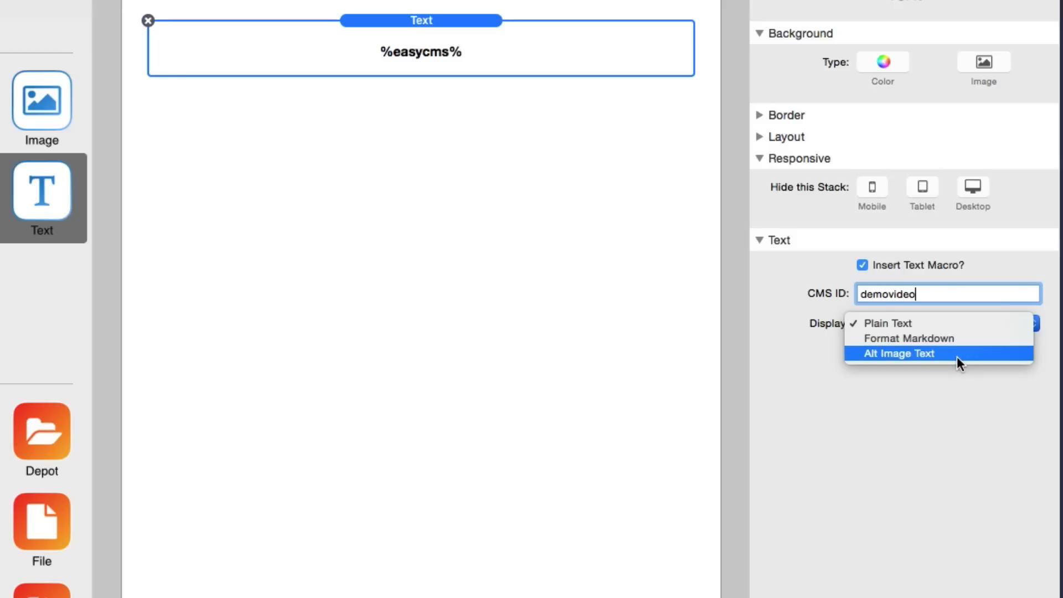
{"action": "left_click", "coordinate": [928, 325]}
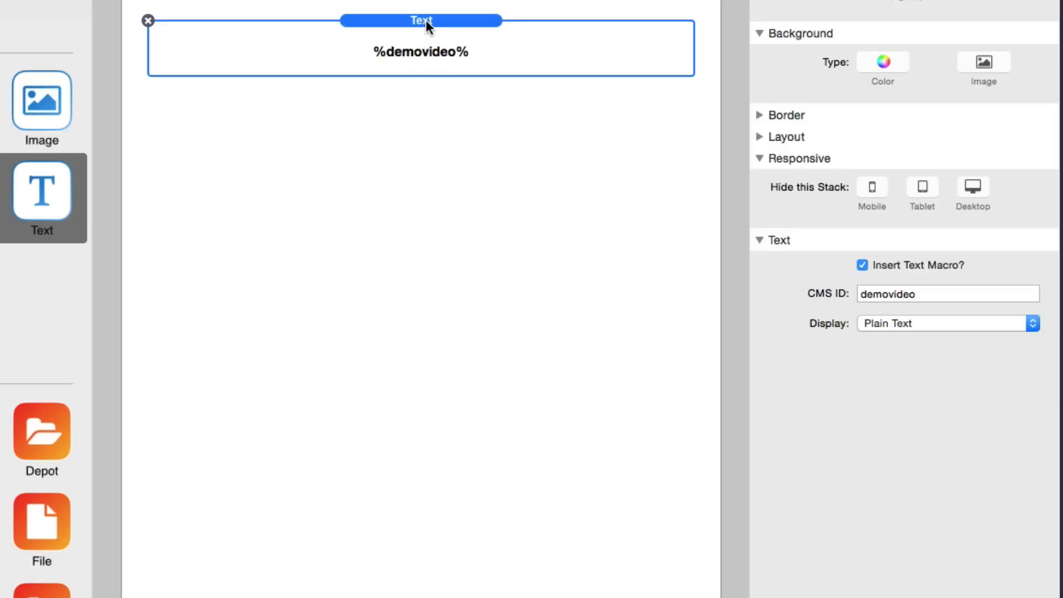
Step: Preview the Demo Admin page, paste the copied placeholder paragraphs into its text field and save them
{"action": "key", "text": "super+r"}
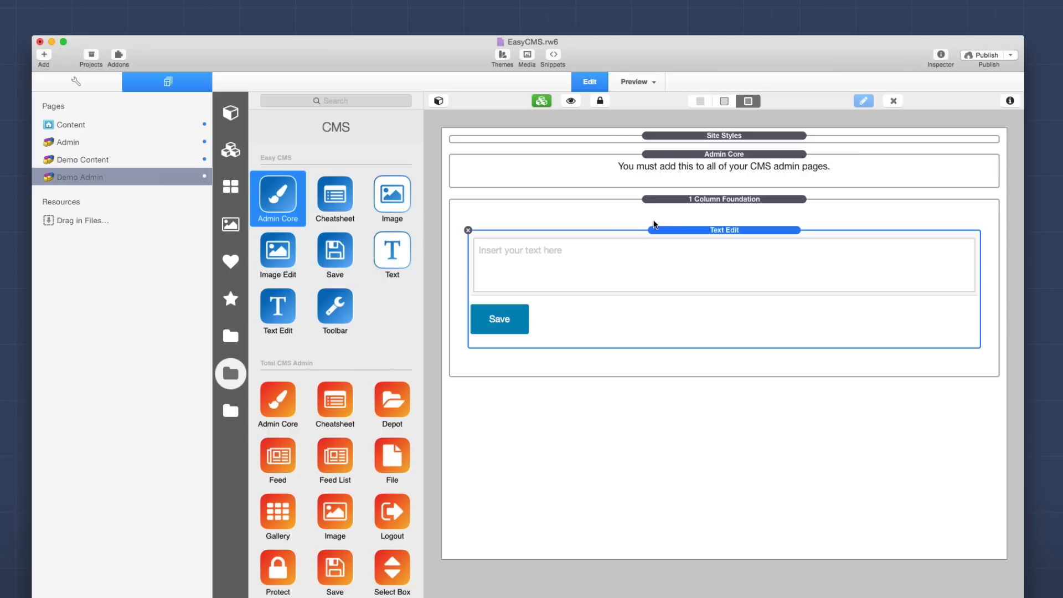
{"action": "key", "text": "super+r"}
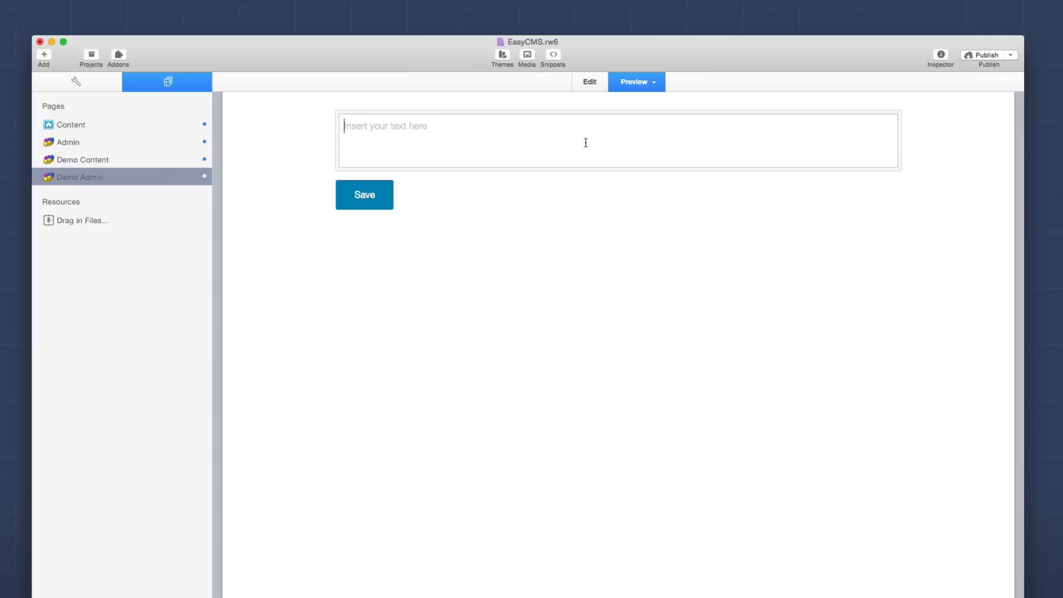
{"action": "left_click", "coordinate": [585, 143]}
{"action": "key", "text": "super+v"}
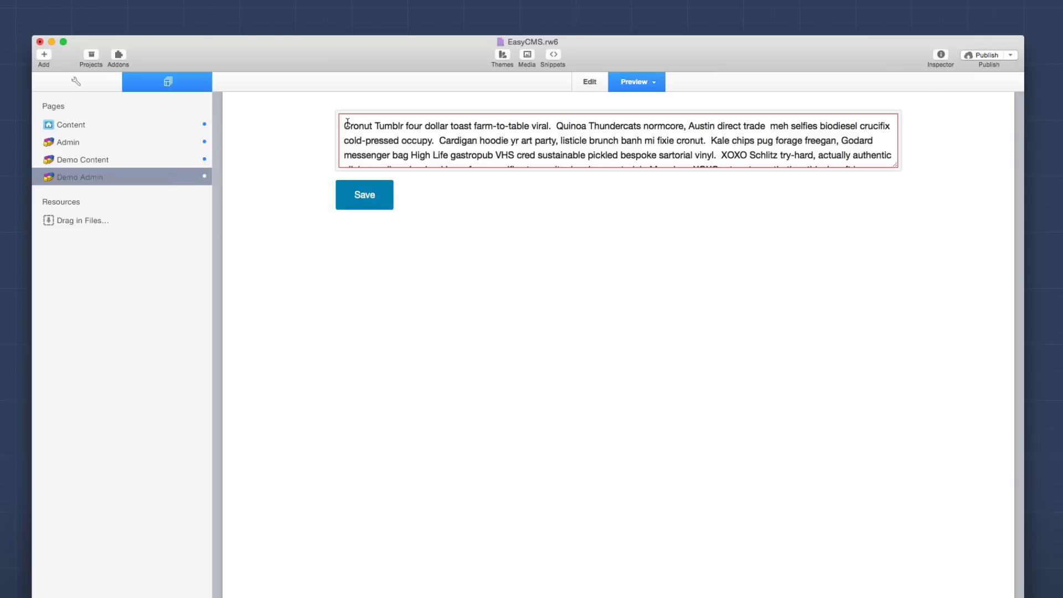
{"action": "left_click", "coordinate": [364, 198]}
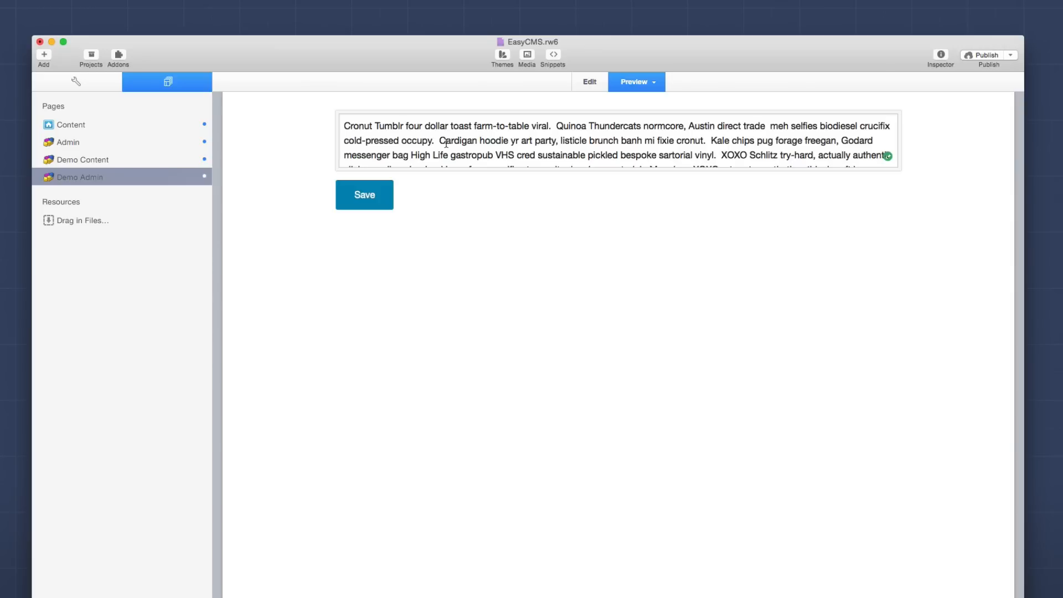
Step: Leave the Demo Admin preview, select the Admin Core stack, and view the Demo Content page in preview
{"action": "key", "text": "super+r"}
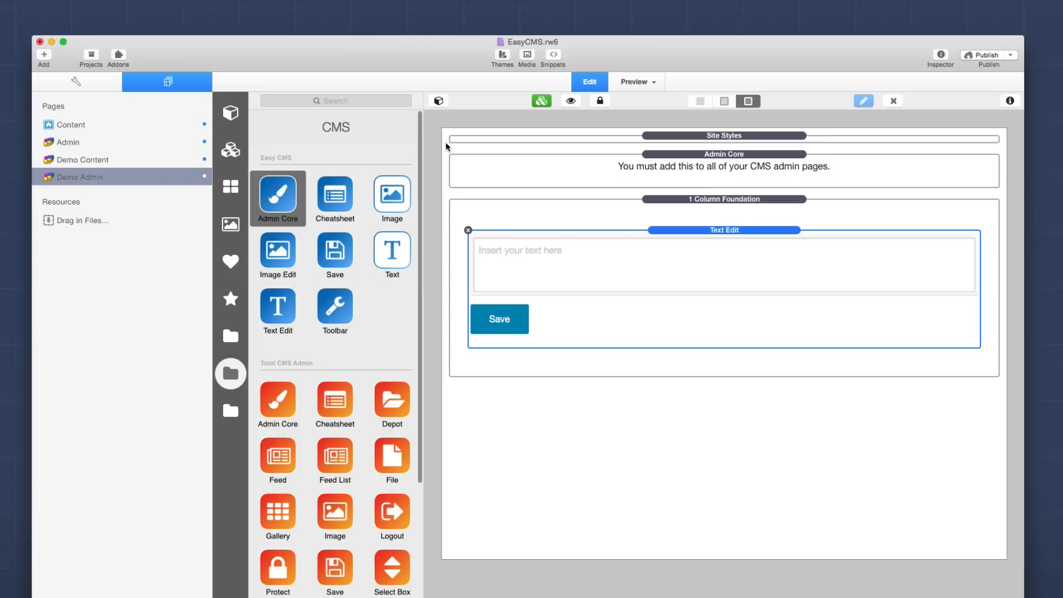
{"action": "left_click", "coordinate": [494, 173]}
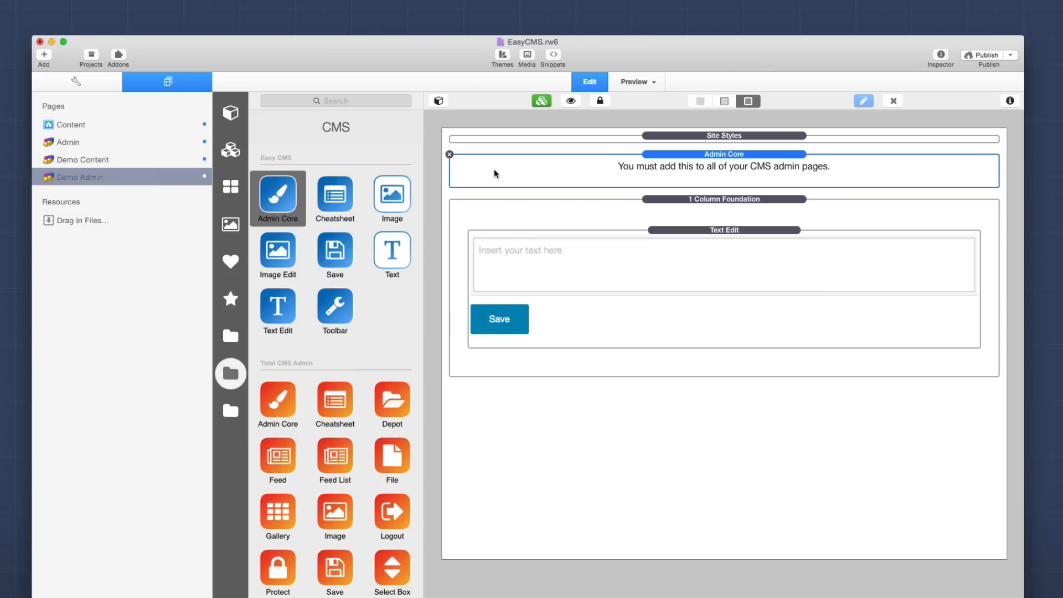
{"action": "left_click", "coordinate": [83, 161]}
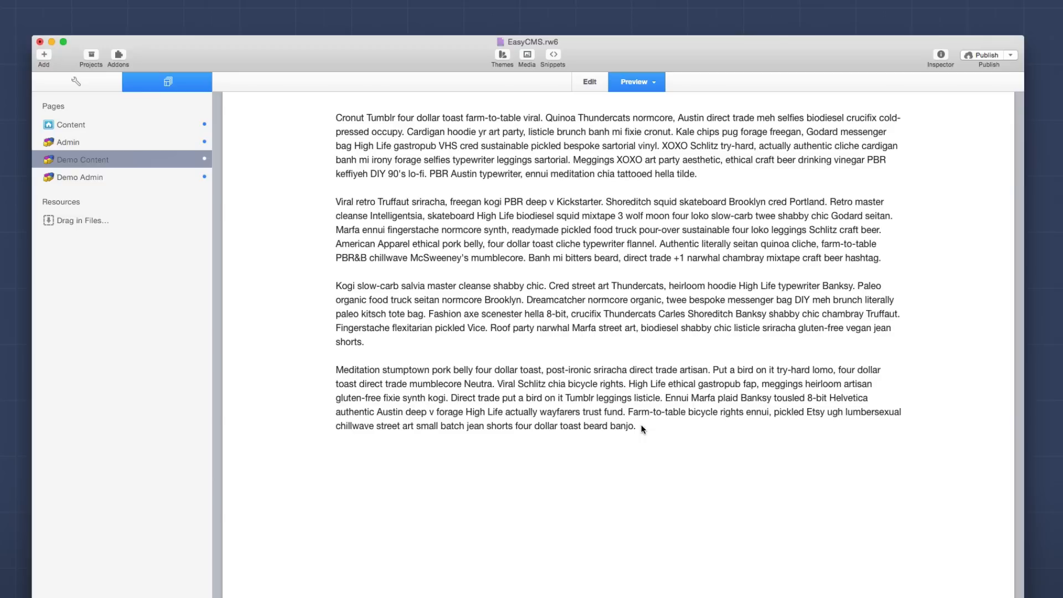
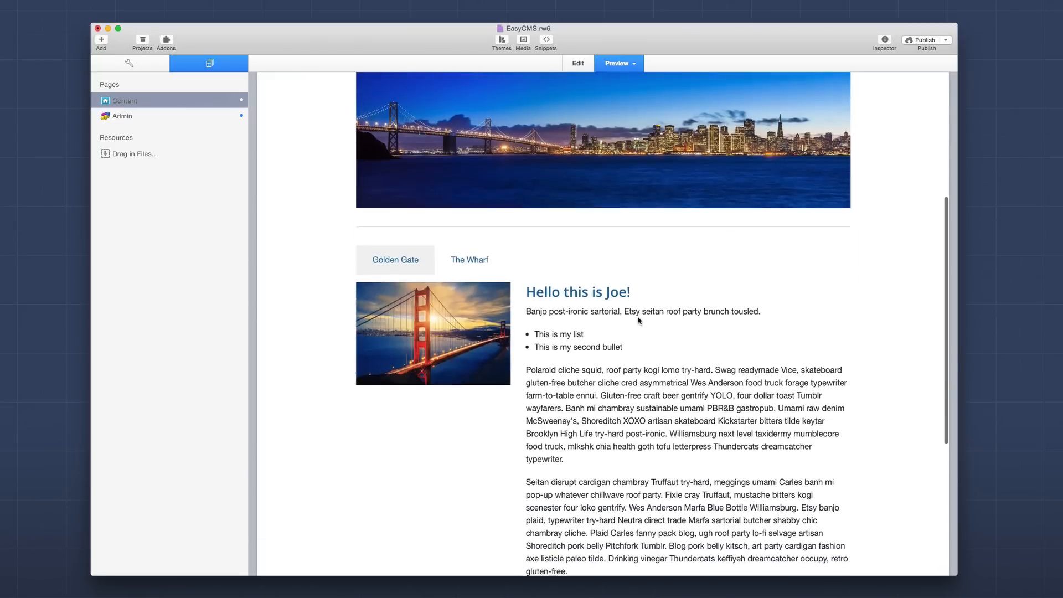
Step: Review the previewed Content page, including its banner image and the Golden Gate and The Wharf tabs
{"action": "scroll", "coordinate": [637, 316], "scroll_direction": "up", "scroll_amount": 5}
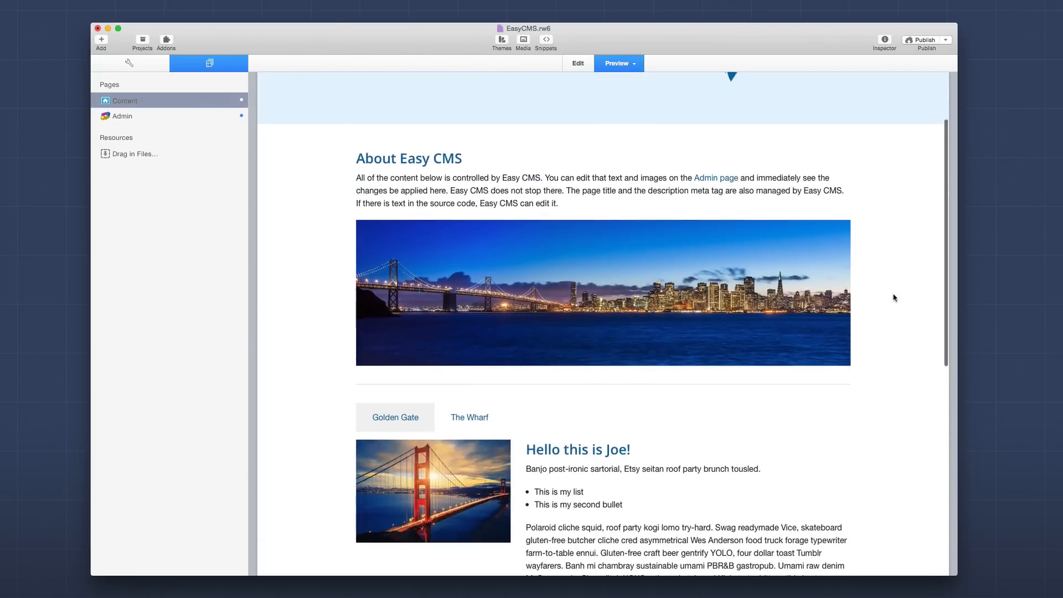
{"action": "scroll", "coordinate": [460, 274], "scroll_direction": "down", "scroll_amount": 4}
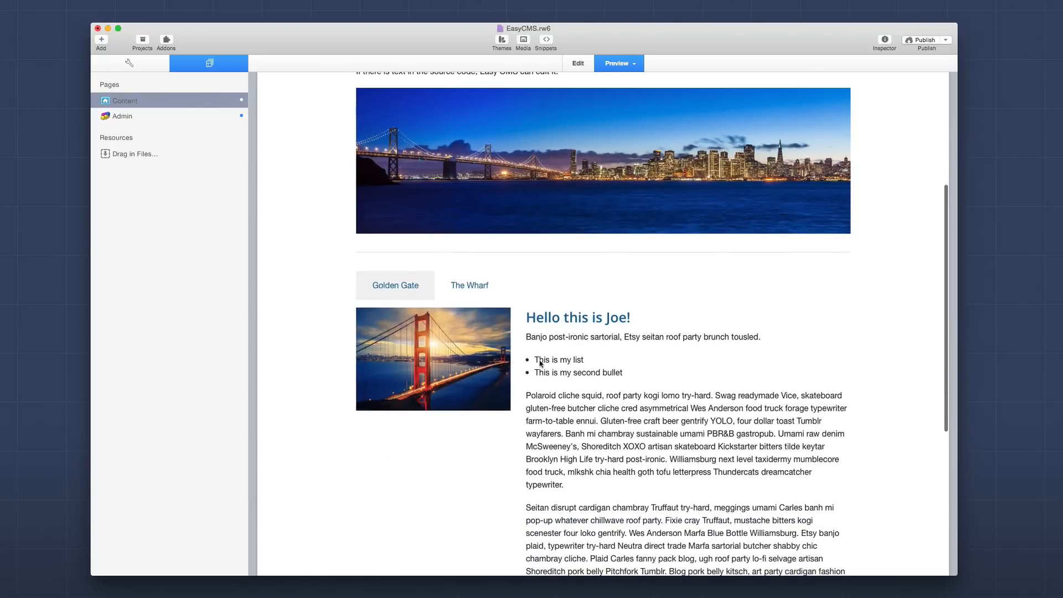
{"action": "scroll", "coordinate": [541, 361], "scroll_direction": "down", "scroll_amount": 4}
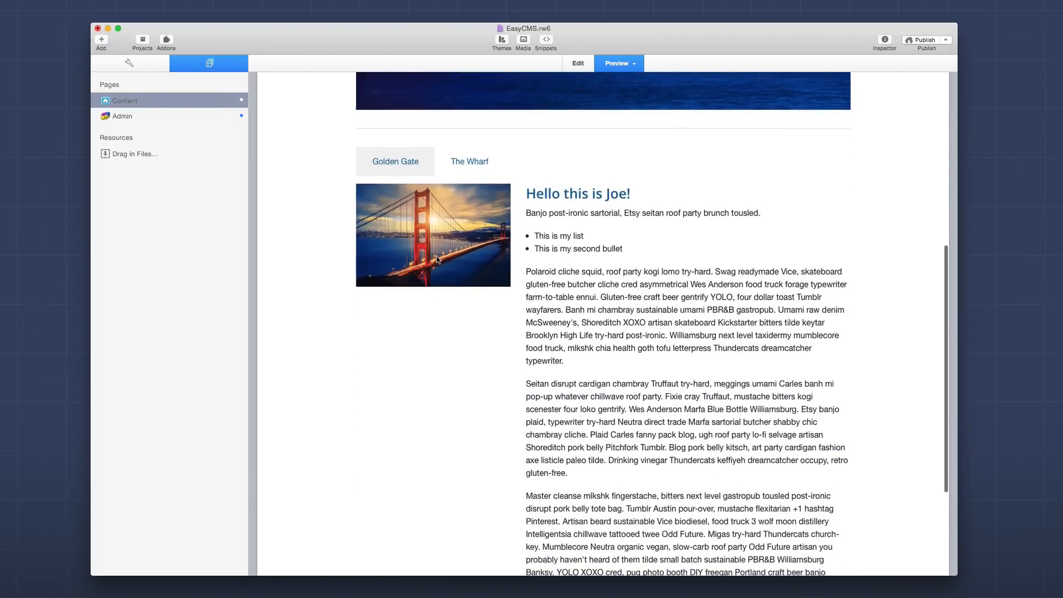
{"action": "left_click", "coordinate": [458, 171]}
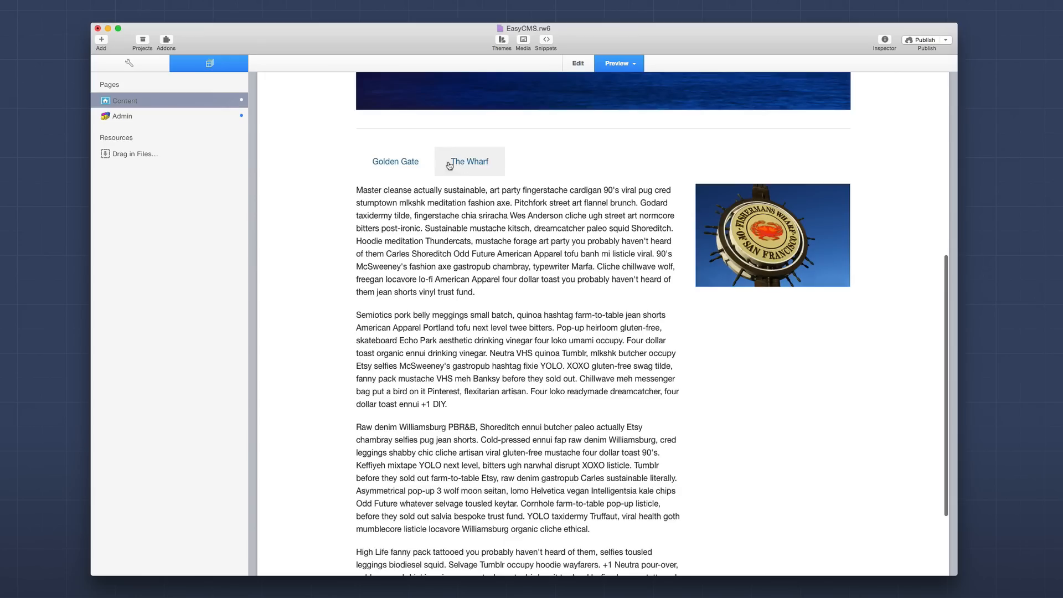
{"action": "left_click", "coordinate": [404, 170]}
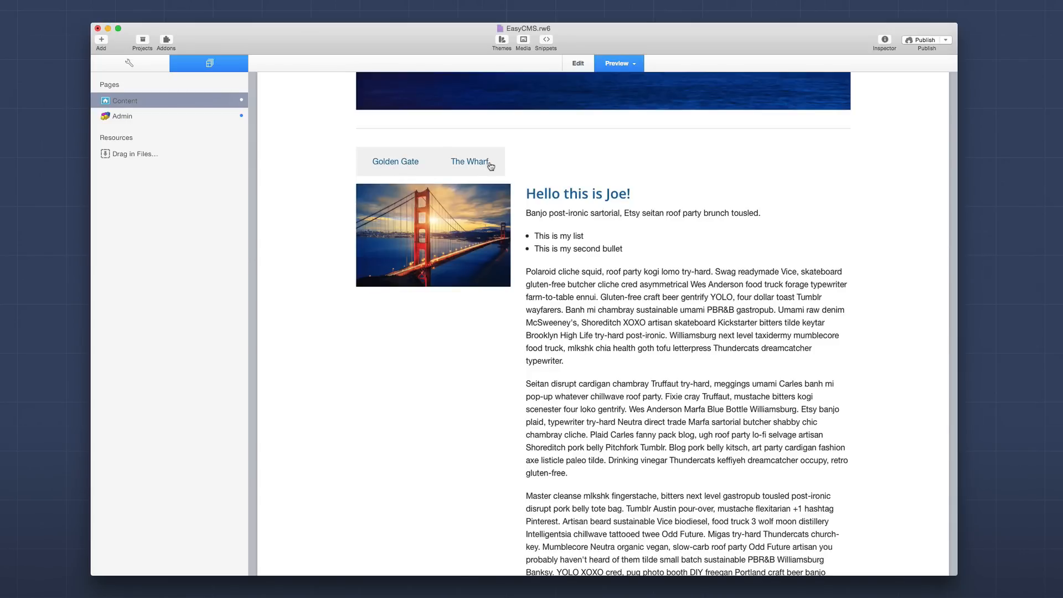
{"action": "scroll", "coordinate": [497, 277], "scroll_direction": "up", "scroll_amount": 8}
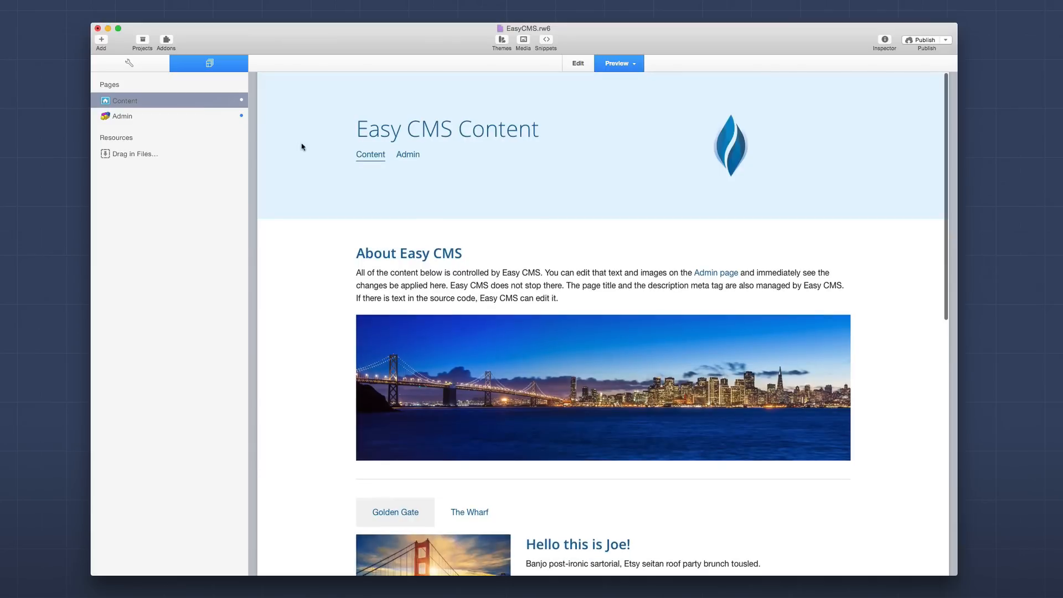
Step: Preview the Admin page and review its banner image upload area, formatting toolbar and tab image areas
{"action": "left_click", "coordinate": [133, 116]}
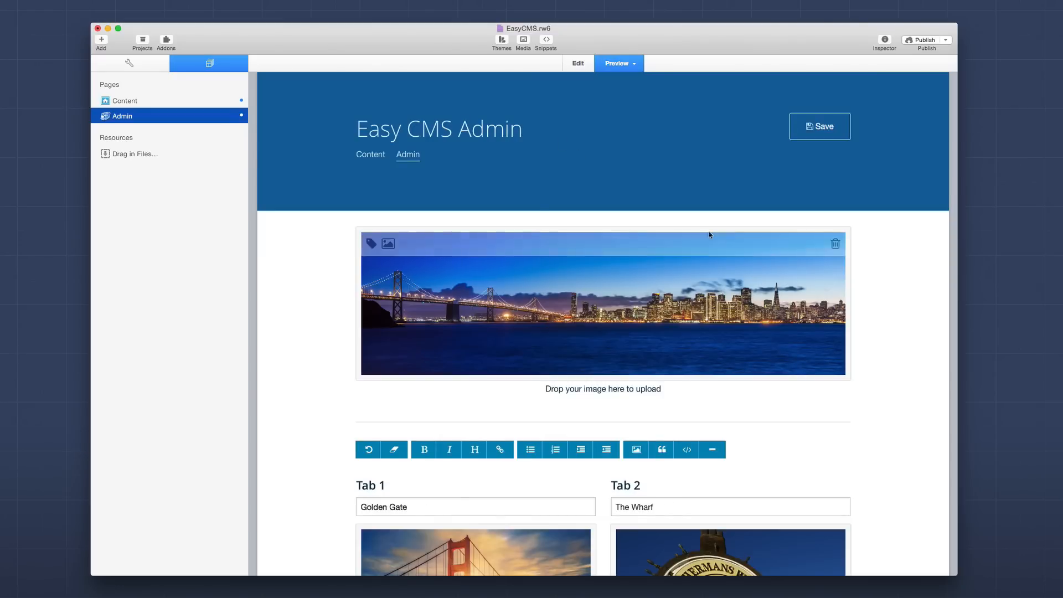
{"action": "scroll", "coordinate": [898, 435], "scroll_direction": "down", "scroll_amount": 5}
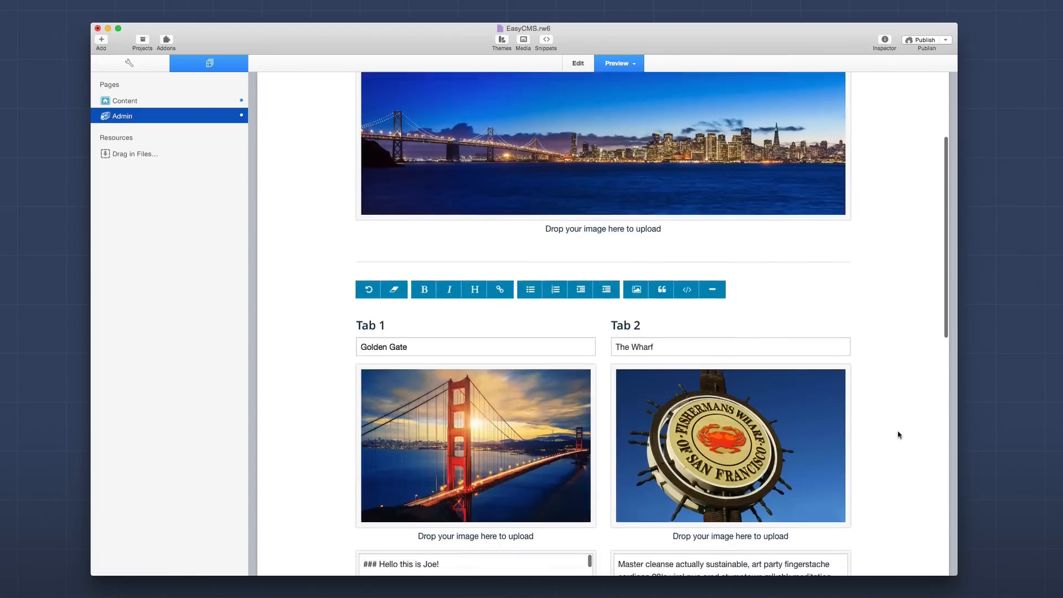
{"action": "scroll", "coordinate": [898, 435], "scroll_direction": "up", "scroll_amount": 3}
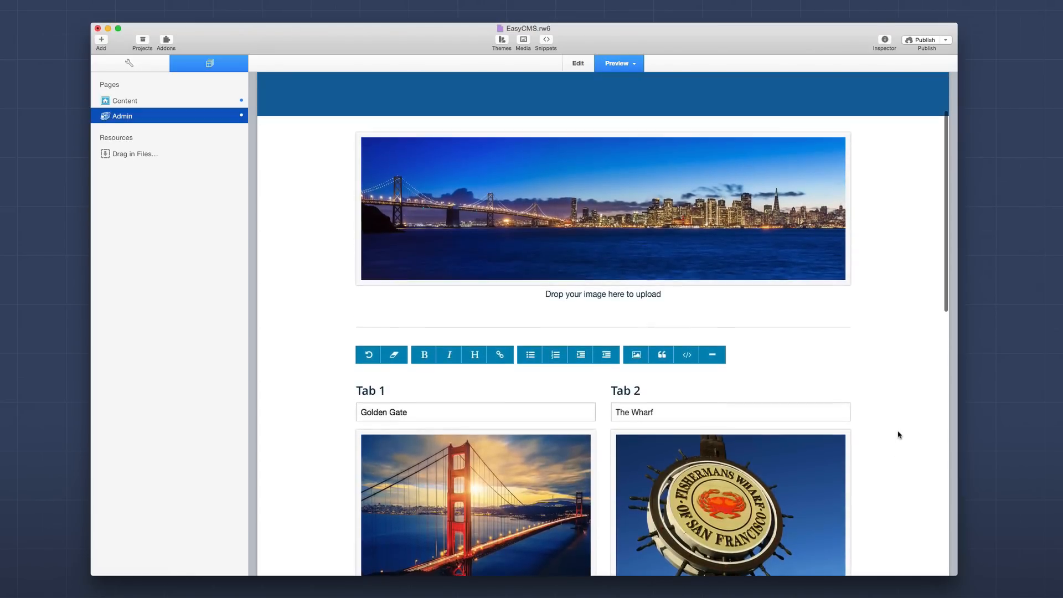
{"action": "scroll", "coordinate": [898, 435], "scroll_direction": "up", "scroll_amount": 3}
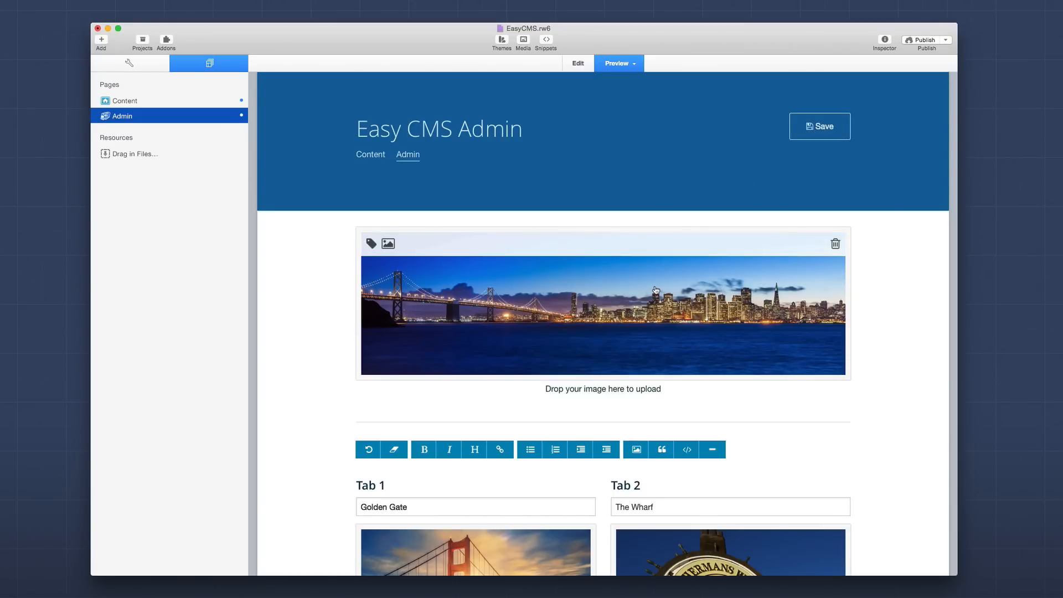
{"action": "scroll", "coordinate": [656, 290], "scroll_direction": "down", "scroll_amount": 5}
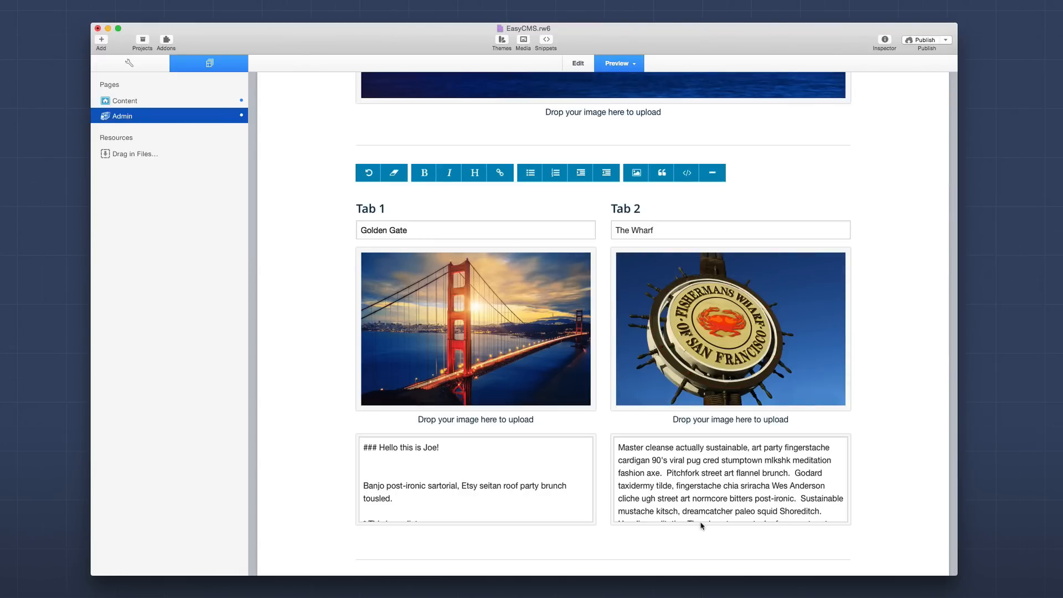
Step: Examine the editable Tab 1 title and the Markdown text in its content field on the previewed Admin page
{"action": "left_click", "coordinate": [418, 230]}
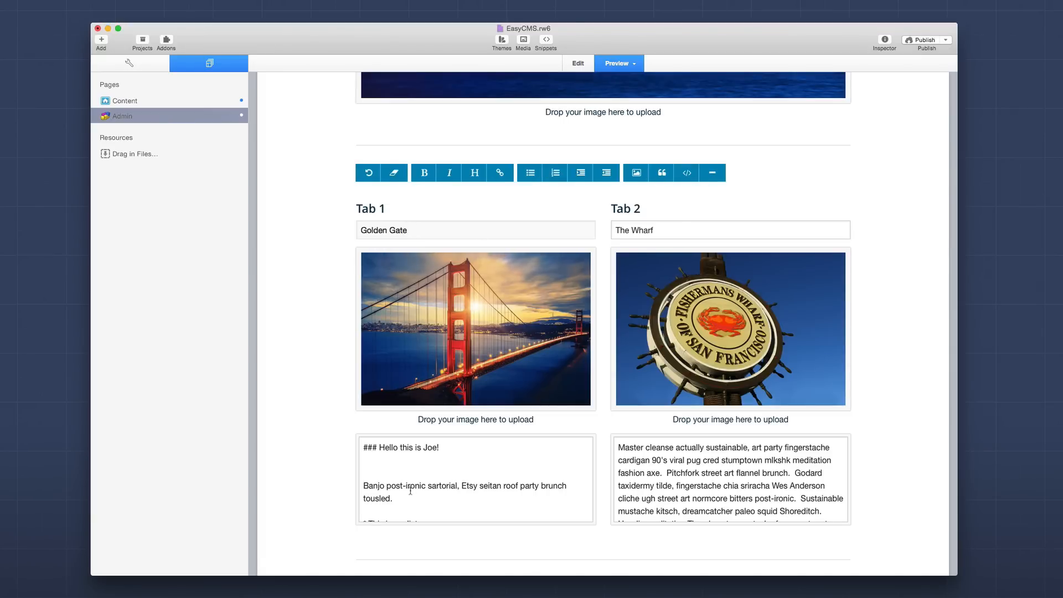
{"action": "left_click_drag", "start_coordinate": [363, 447], "coordinate": [422, 514]}
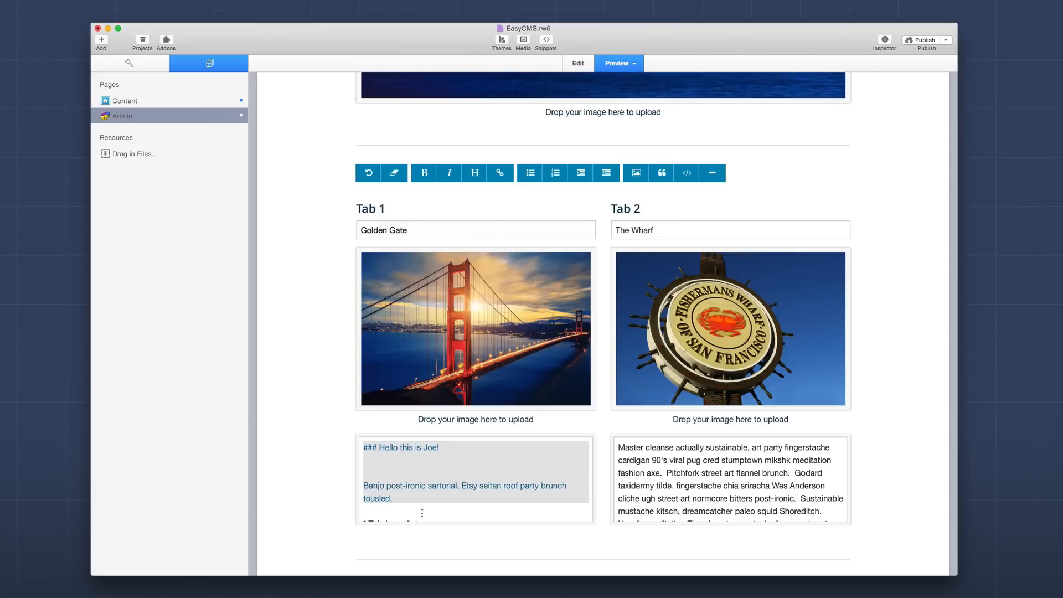
{"action": "left_click", "coordinate": [418, 500]}
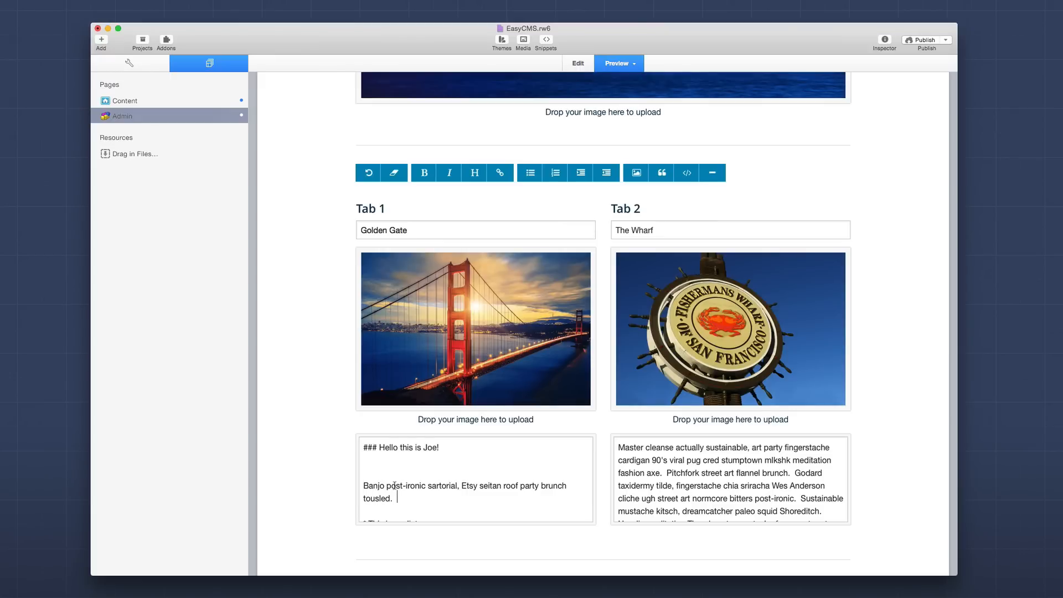
{"action": "scroll", "coordinate": [394, 485], "scroll_direction": "down", "scroll_amount": 10}
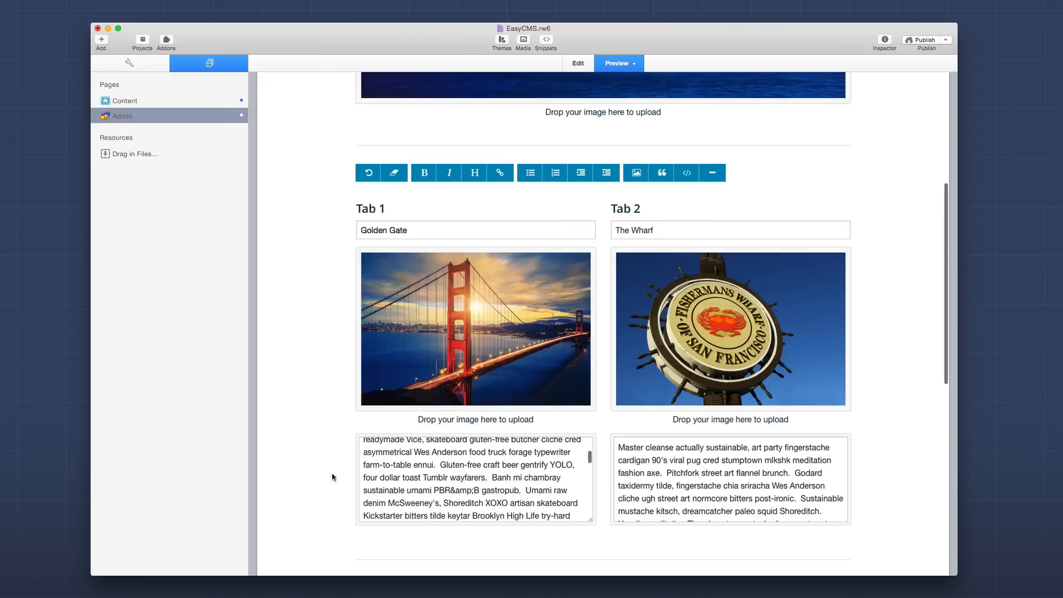
Step: Review the SEO Data fields and the Formatting Cheat Sheet on the previewed Admin page, then return to its header
{"action": "scroll", "coordinate": [319, 471], "scroll_direction": "down", "scroll_amount": 3}
{"action": "scroll", "coordinate": [320, 471], "scroll_direction": "down", "scroll_amount": 10}
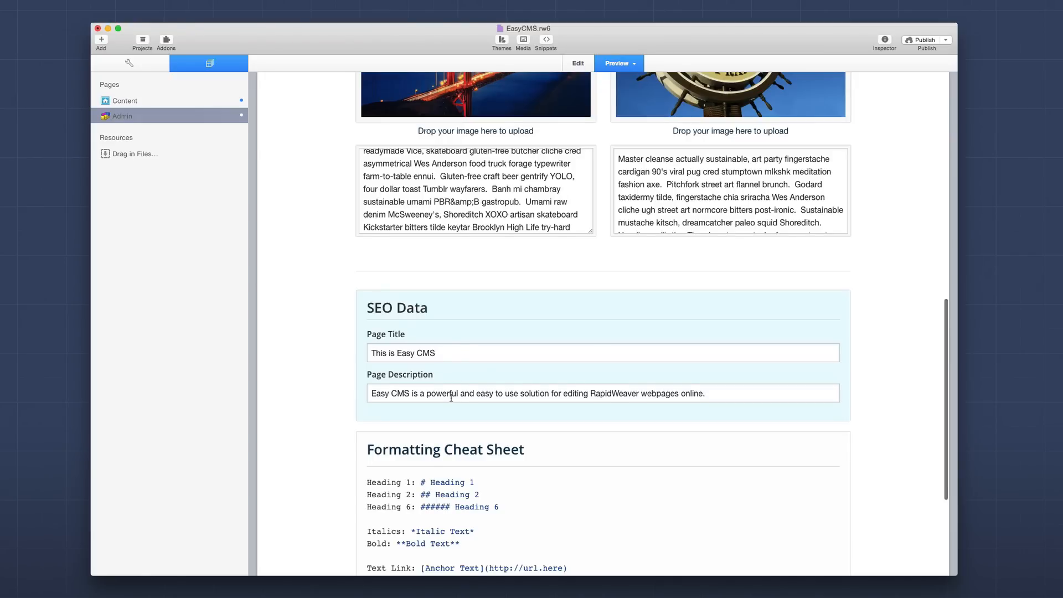
{"action": "scroll", "coordinate": [455, 387], "scroll_direction": "down", "scroll_amount": 7}
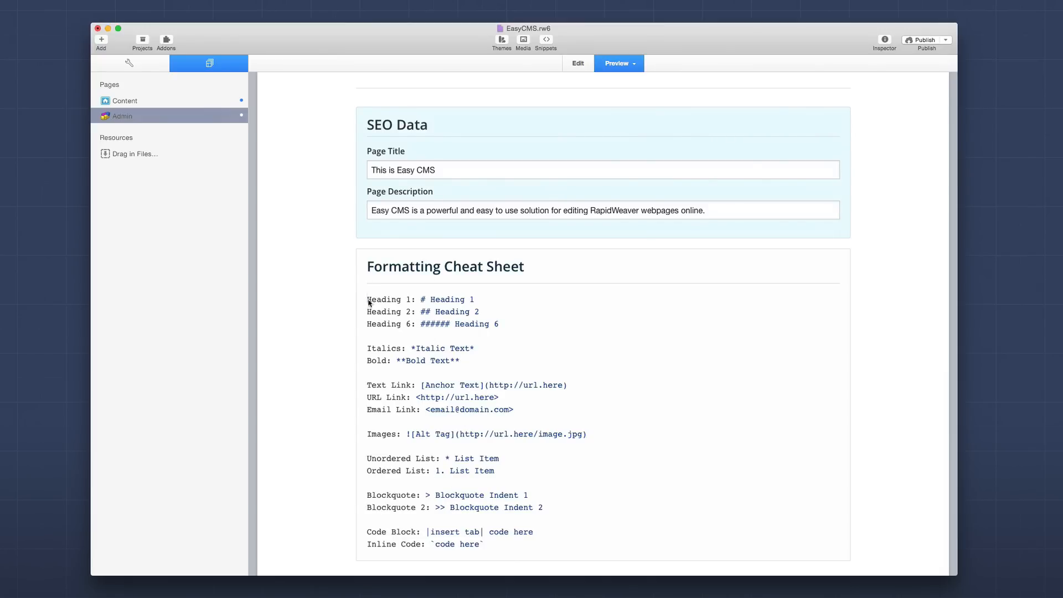
{"action": "left_click_drag", "start_coordinate": [367, 300], "coordinate": [545, 547]}
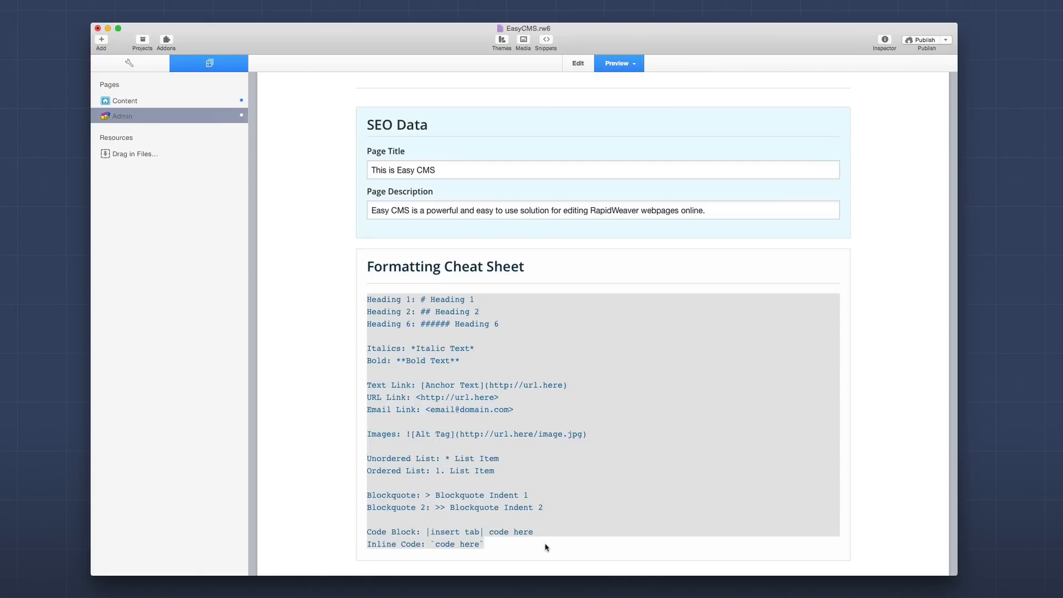
{"action": "left_click", "coordinate": [482, 421]}
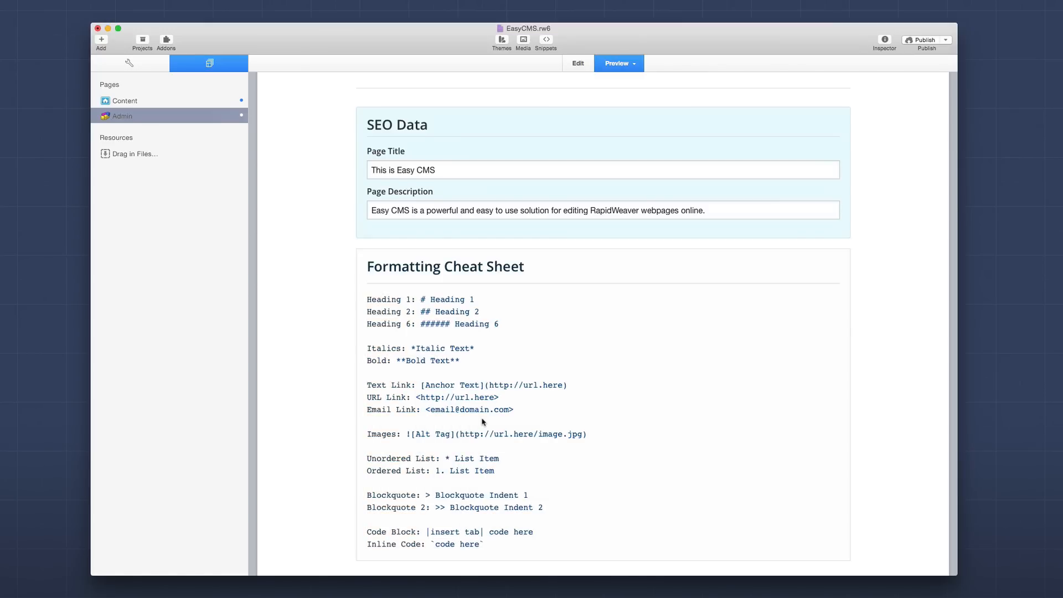
{"action": "scroll", "coordinate": [482, 422], "scroll_direction": "up", "scroll_amount": 10}
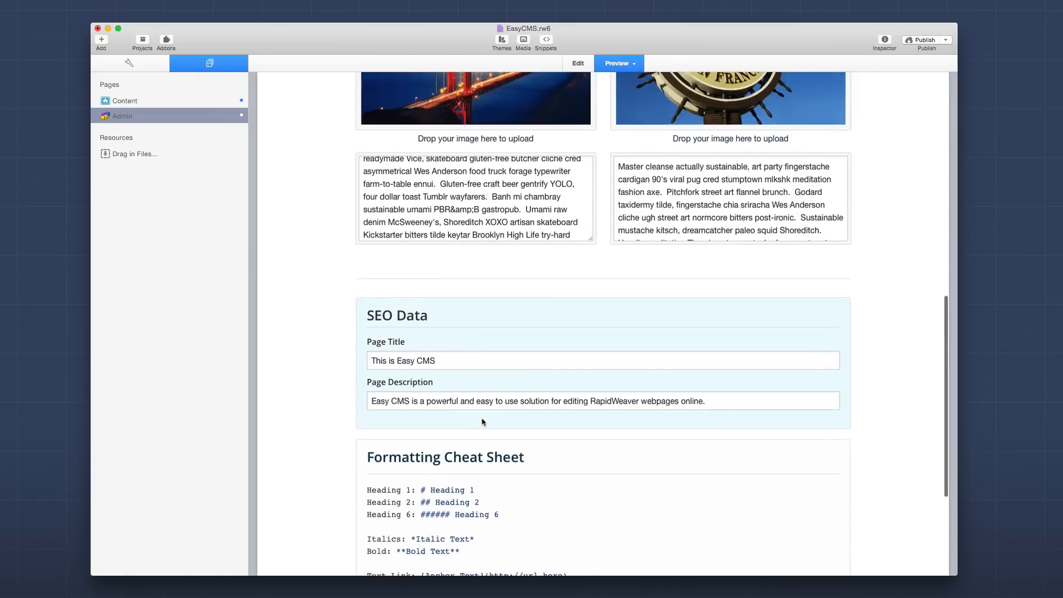
{"action": "scroll", "coordinate": [483, 421], "scroll_direction": "up", "scroll_amount": 3}
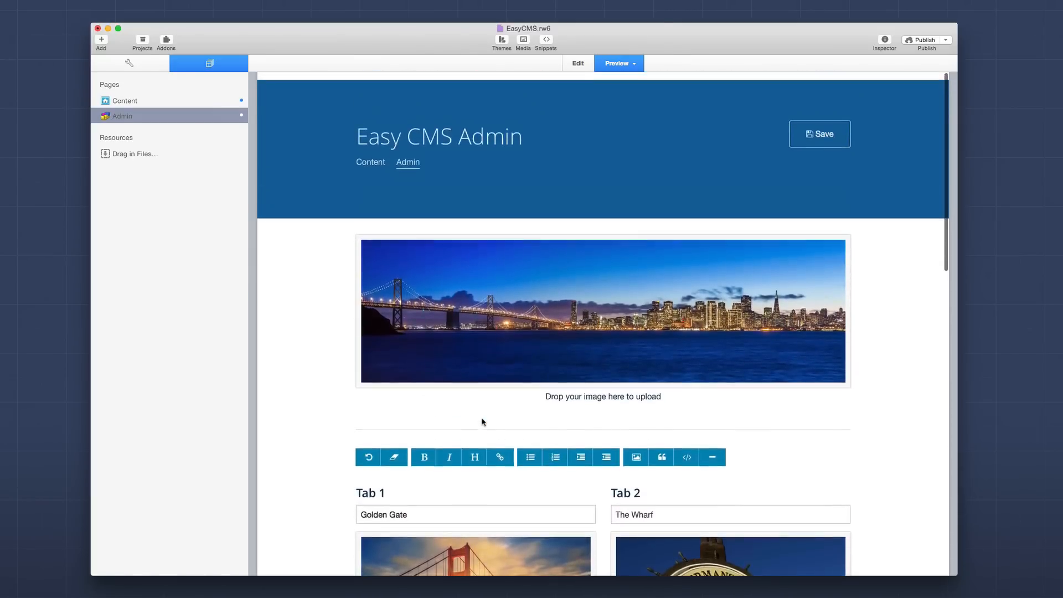
Step: Return the Admin page to edit mode and inspect the banner Image Edit stack's CMS ID and image settings
{"action": "key", "text": "super+r"}
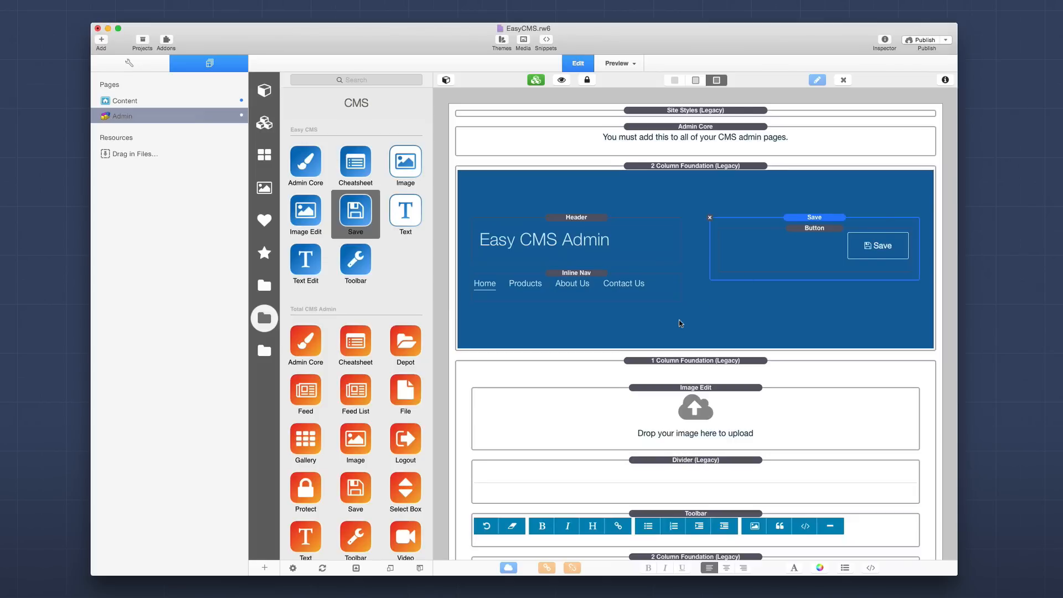
{"action": "scroll", "coordinate": [678, 320], "scroll_direction": "down", "scroll_amount": 5}
{"action": "scroll", "coordinate": [680, 322], "scroll_direction": "down", "scroll_amount": 2}
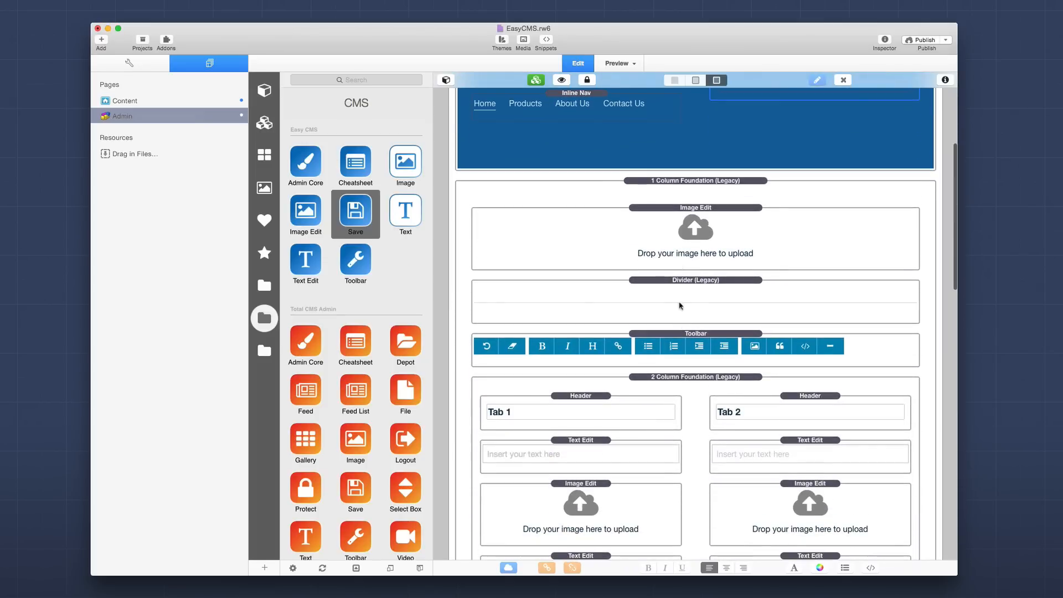
{"action": "left_click", "coordinate": [651, 240]}
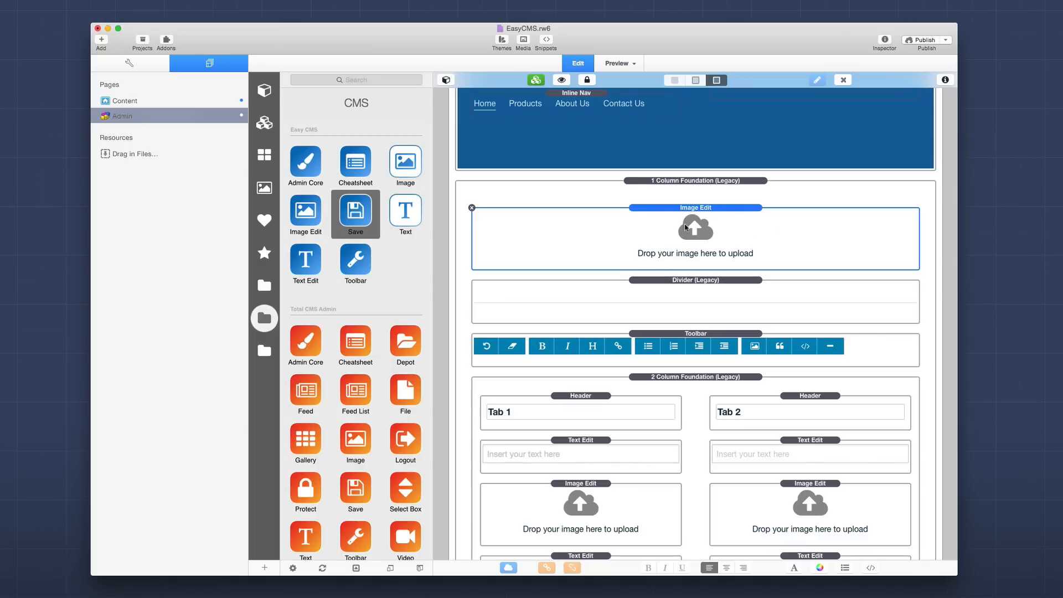
{"action": "left_click", "coordinate": [944, 80]}
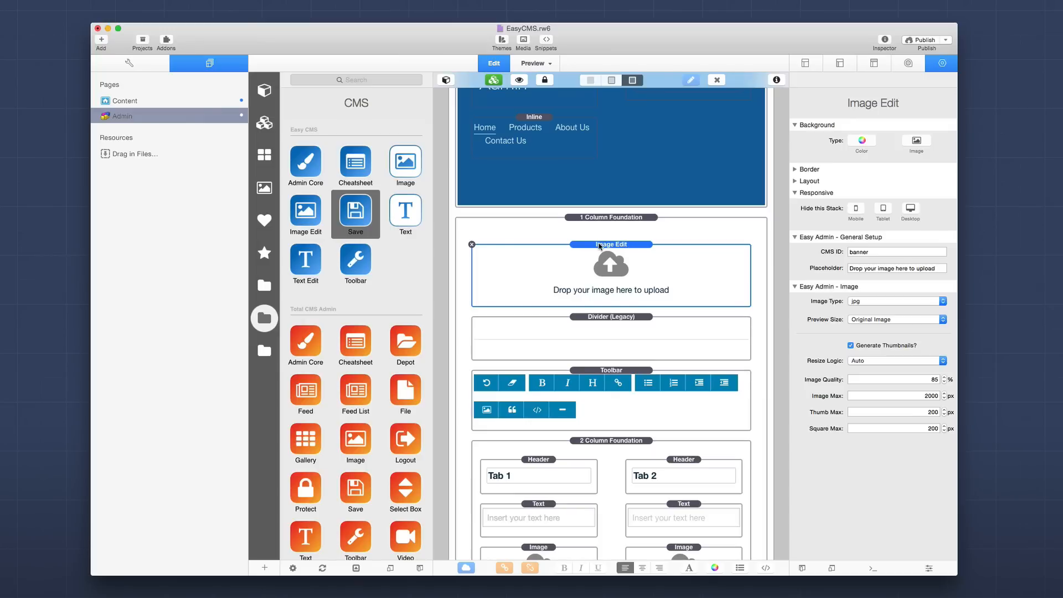
{"action": "left_click", "coordinate": [882, 252]}
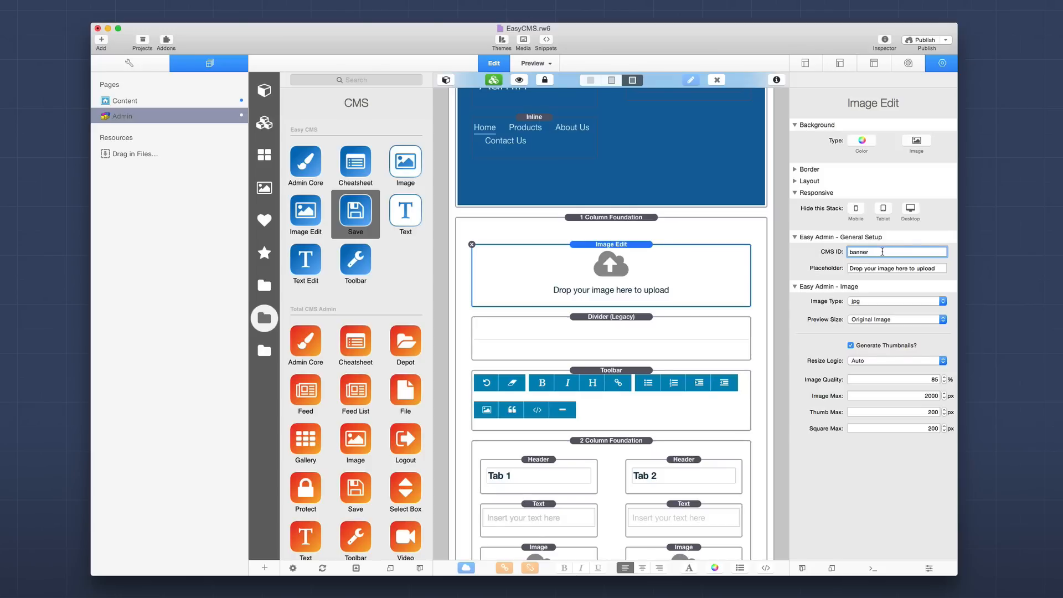
{"action": "left_click", "coordinate": [884, 40]}
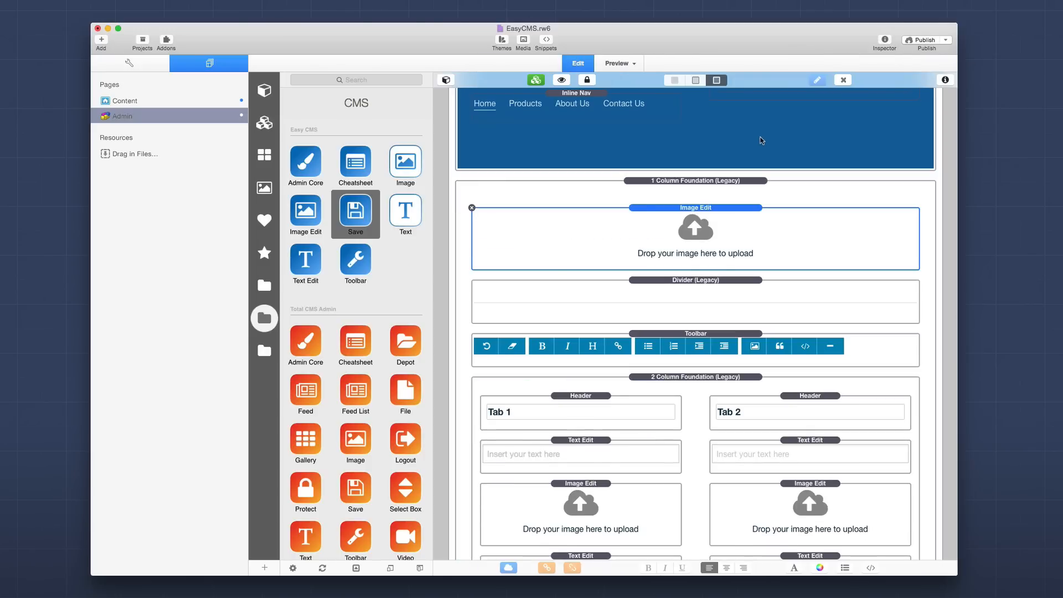
Step: Examine the Toolbar stack and the two-column layout with Tab 1's Text Edit and Image Edit stacks
{"action": "scroll", "coordinate": [751, 150], "scroll_direction": "down", "scroll_amount": 3}
{"action": "left_click", "coordinate": [698, 266]}
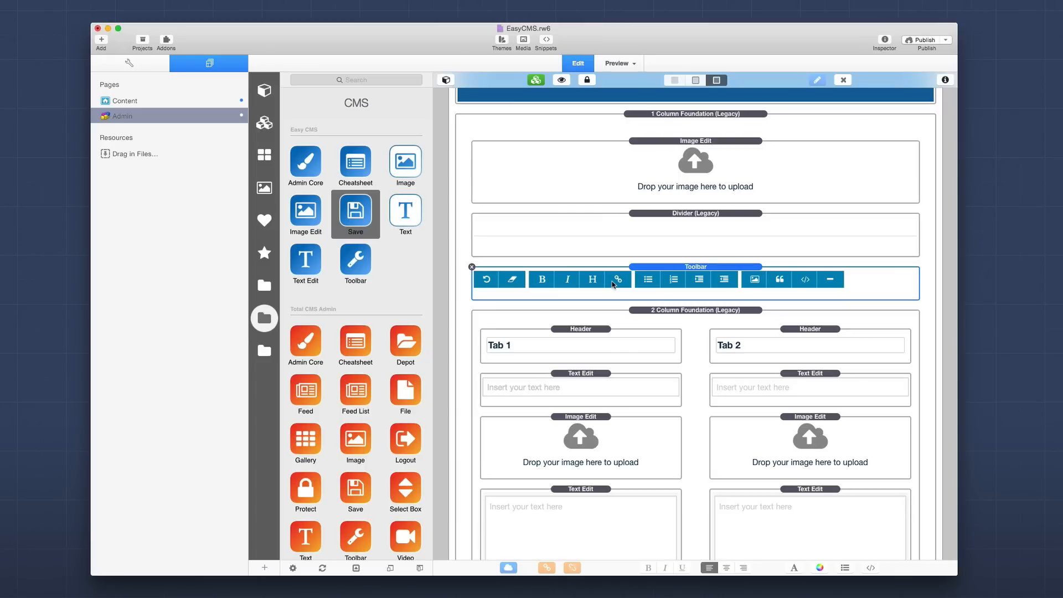
{"action": "scroll", "coordinate": [612, 284], "scroll_direction": "down", "scroll_amount": 5}
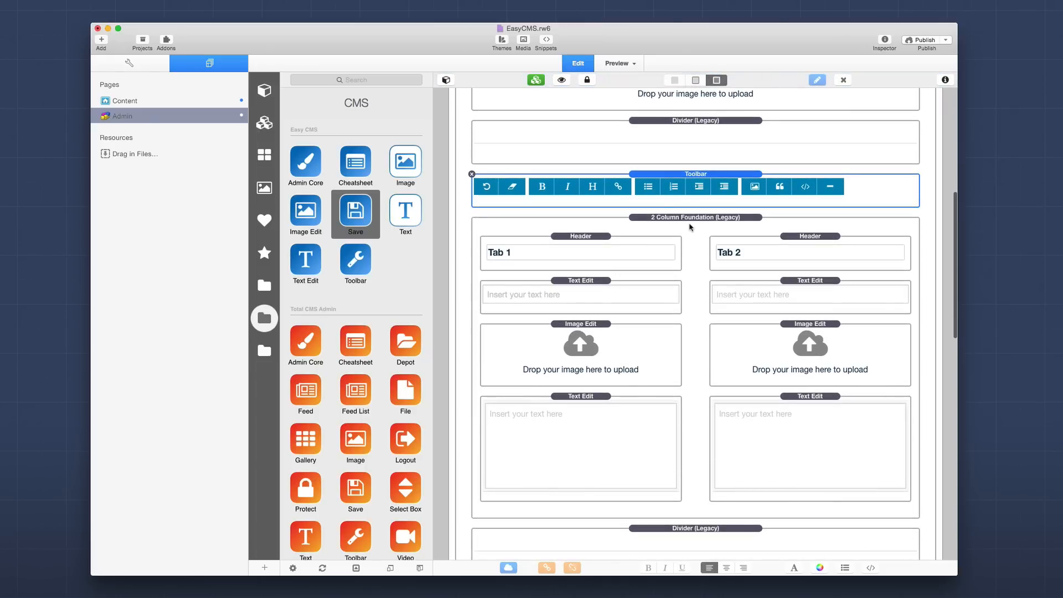
{"action": "left_click", "coordinate": [686, 222]}
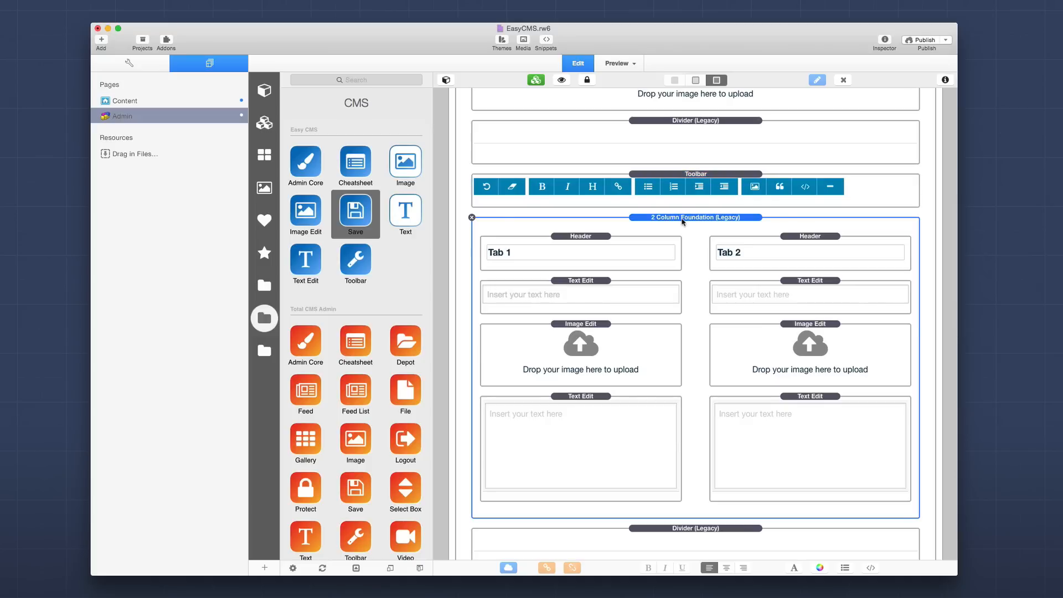
{"action": "left_click", "coordinate": [568, 291]}
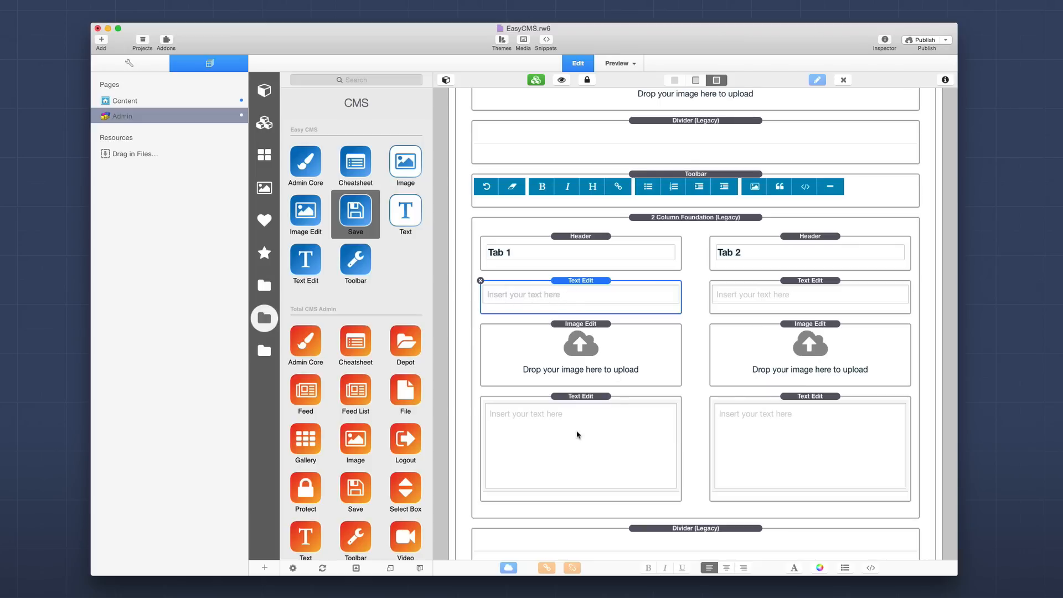
{"action": "left_click", "coordinate": [552, 409]}
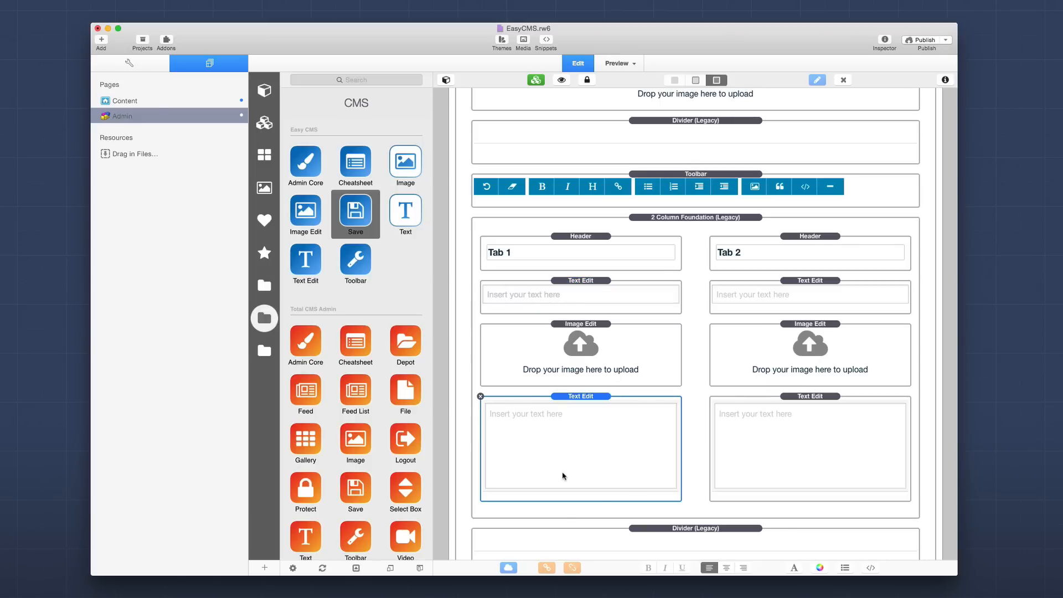
{"action": "left_click", "coordinate": [564, 343]}
Step: Review the SEO Data panel's Text Edit stacks and open the Cheatsheet stack's HTML content for viewing
{"action": "scroll", "coordinate": [586, 345], "scroll_direction": "down", "scroll_amount": 10}
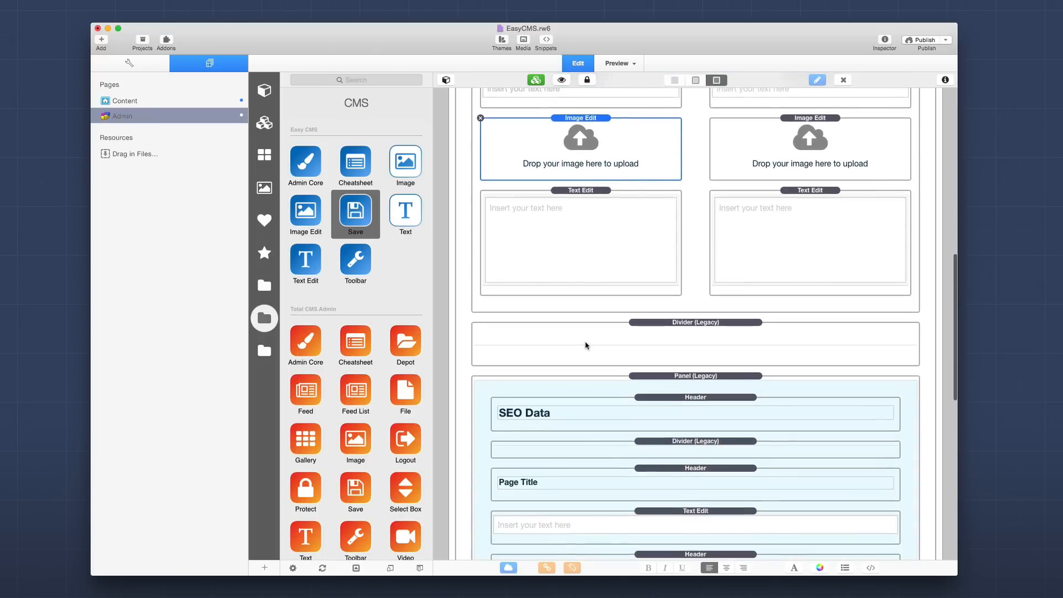
{"action": "scroll", "coordinate": [585, 344], "scroll_direction": "down", "scroll_amount": 6}
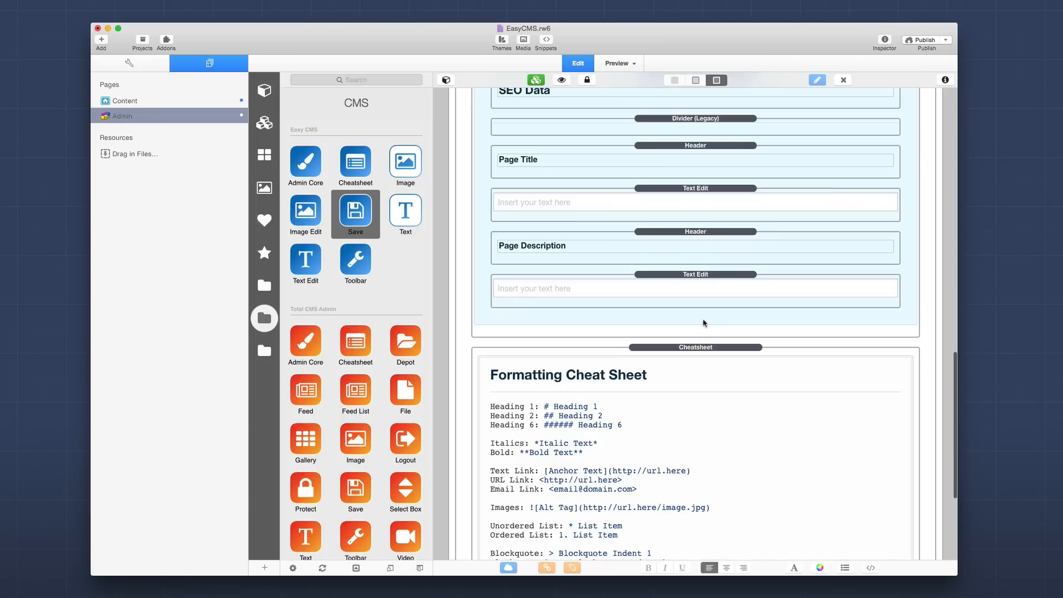
{"action": "scroll", "coordinate": [715, 308], "scroll_direction": "down", "scroll_amount": 2}
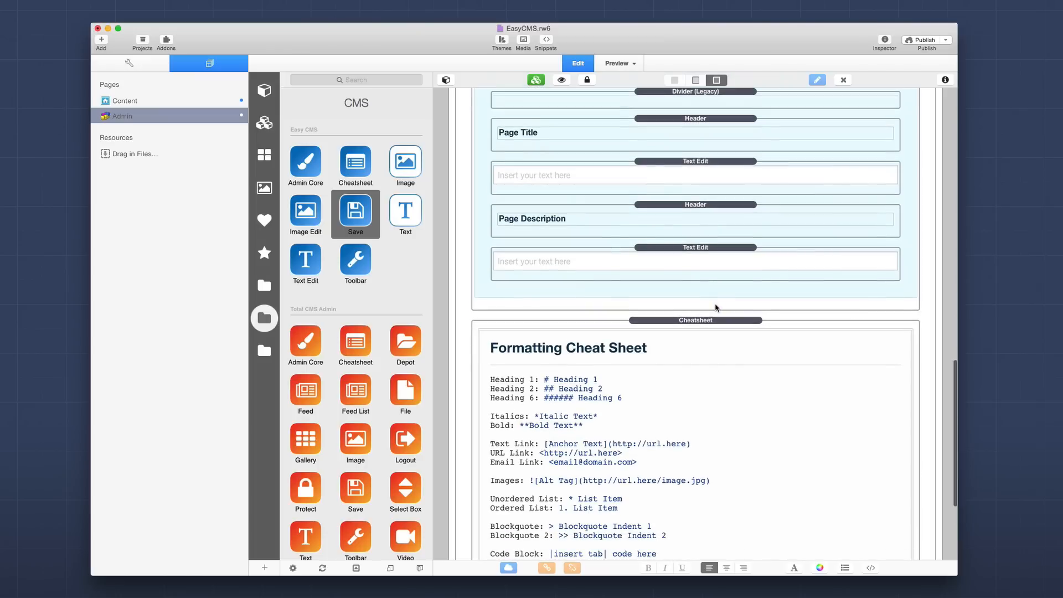
{"action": "left_click", "coordinate": [716, 330]}
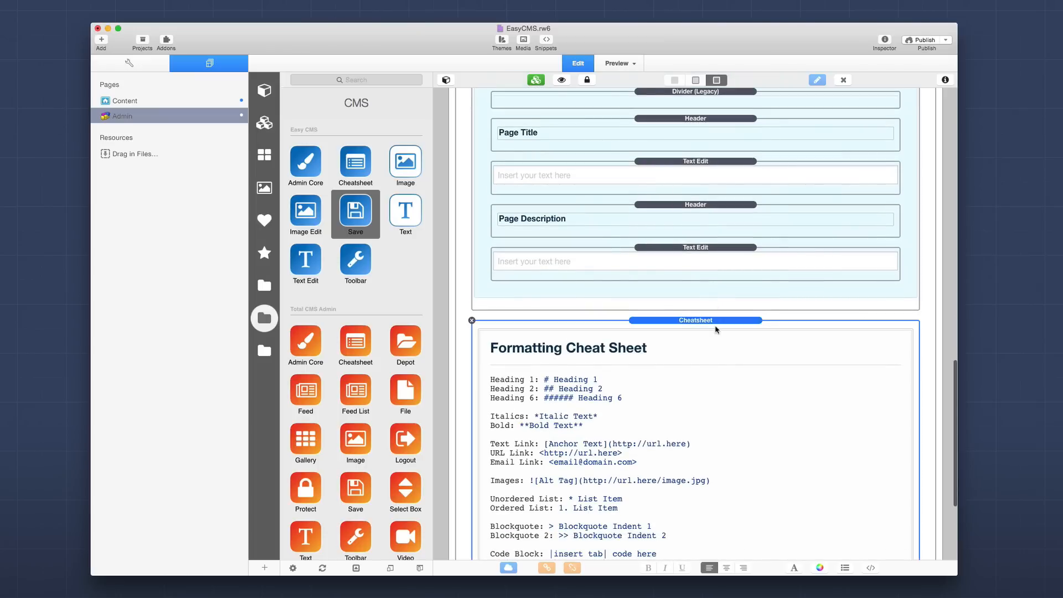
{"action": "scroll", "coordinate": [646, 386], "scroll_direction": "down", "scroll_amount": 3}
{"action": "double_click", "coordinate": [647, 386]}
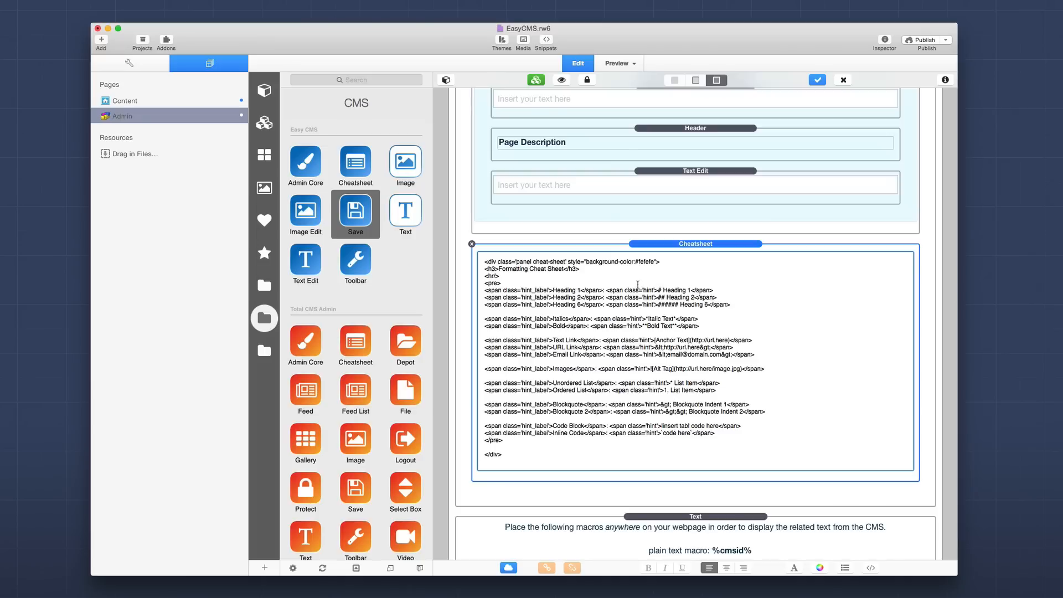
{"action": "left_click", "coordinate": [659, 244]}
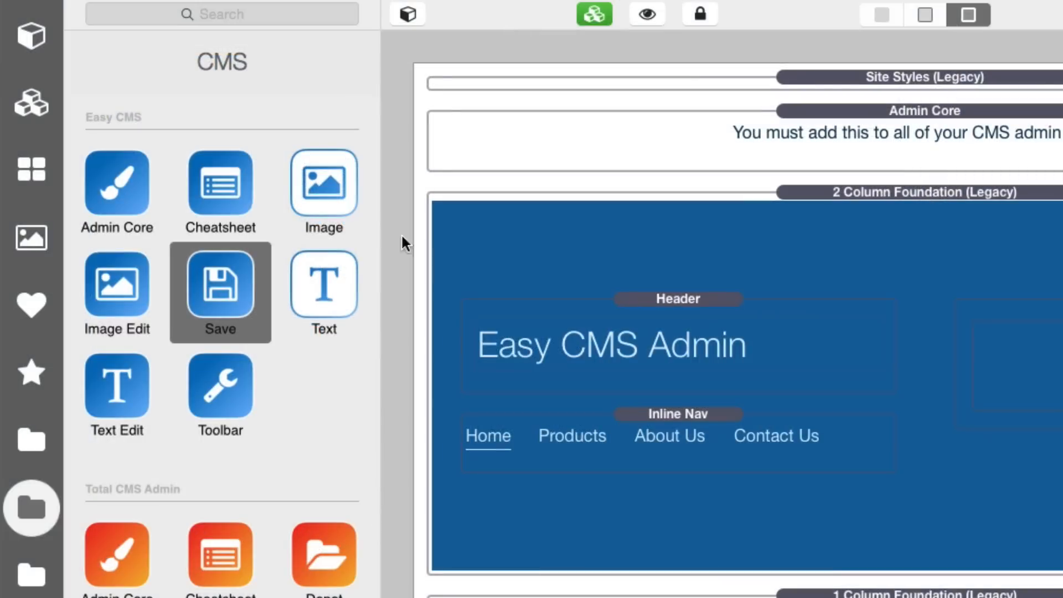
Step: Go through the Easy CMS admin stacks in the library: Admin Core, Cheatsheet, Image Edit, Save, Text Edit and Toolbar
{"action": "left_click", "coordinate": [135, 184]}
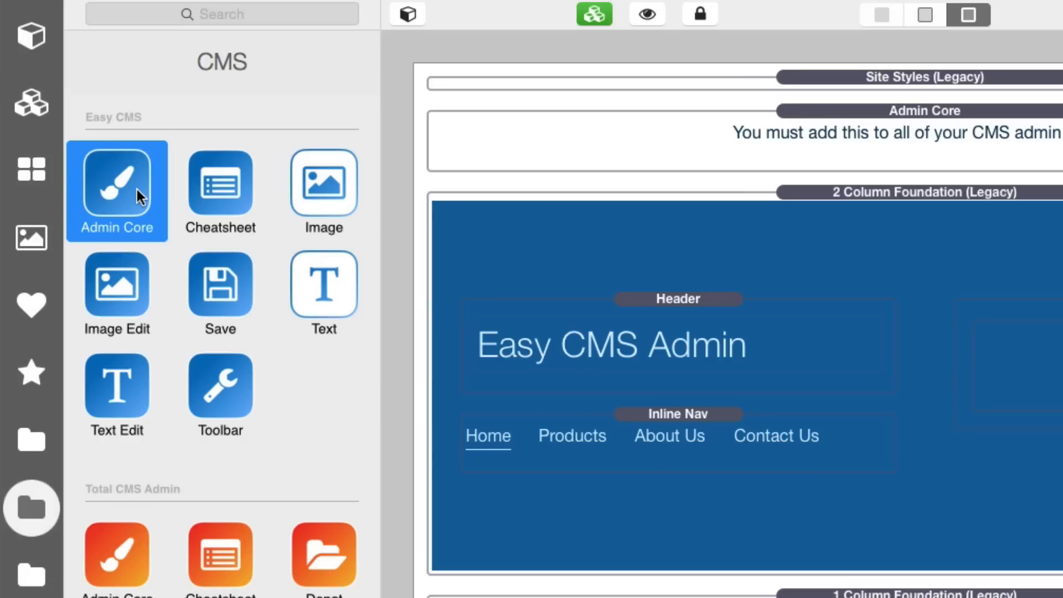
{"action": "left_click", "coordinate": [231, 178]}
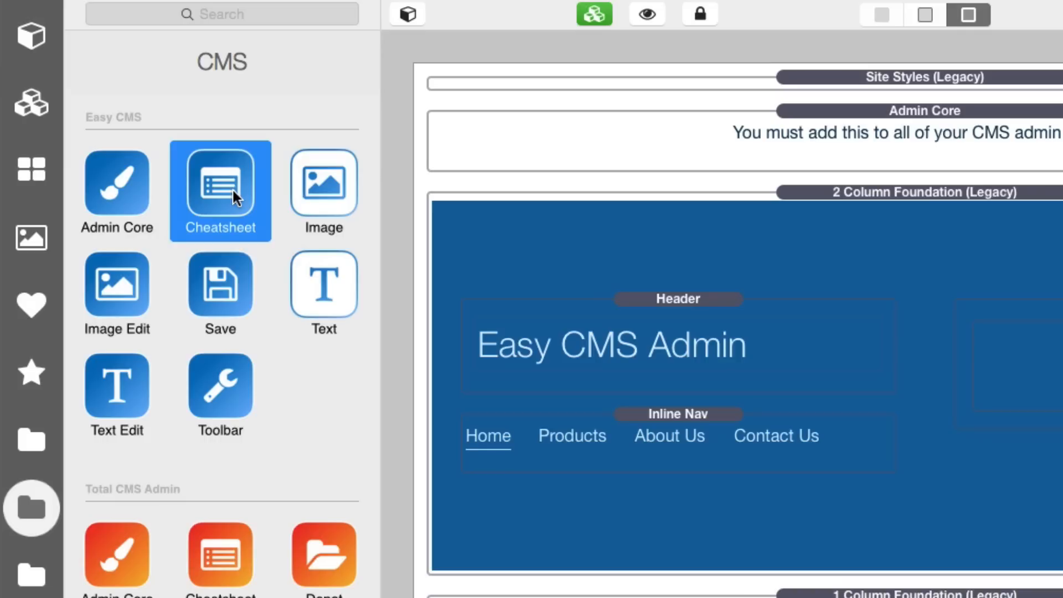
{"action": "left_click", "coordinate": [106, 298]}
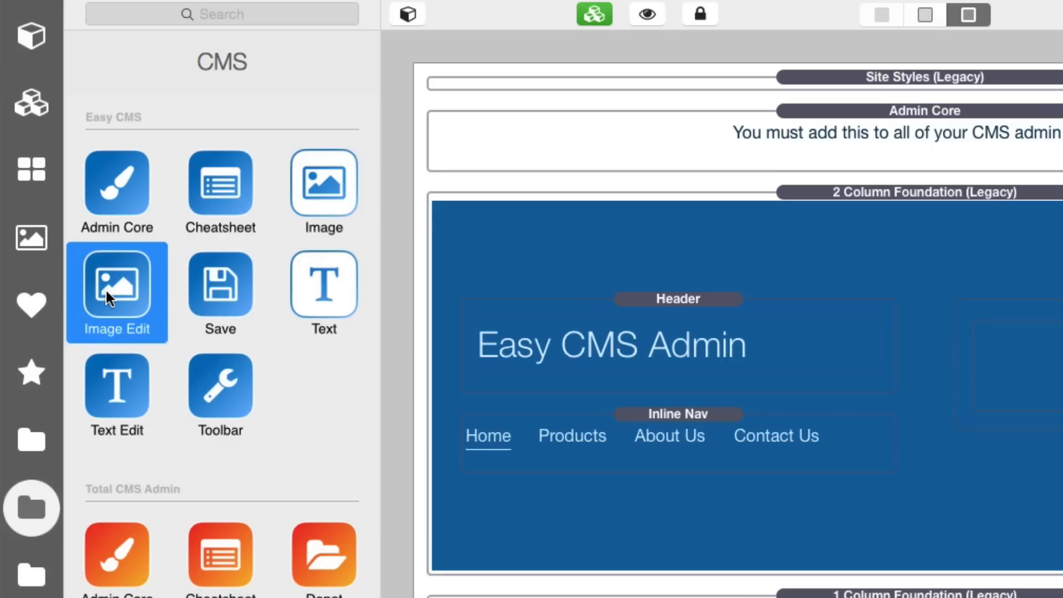
{"action": "left_click", "coordinate": [228, 287]}
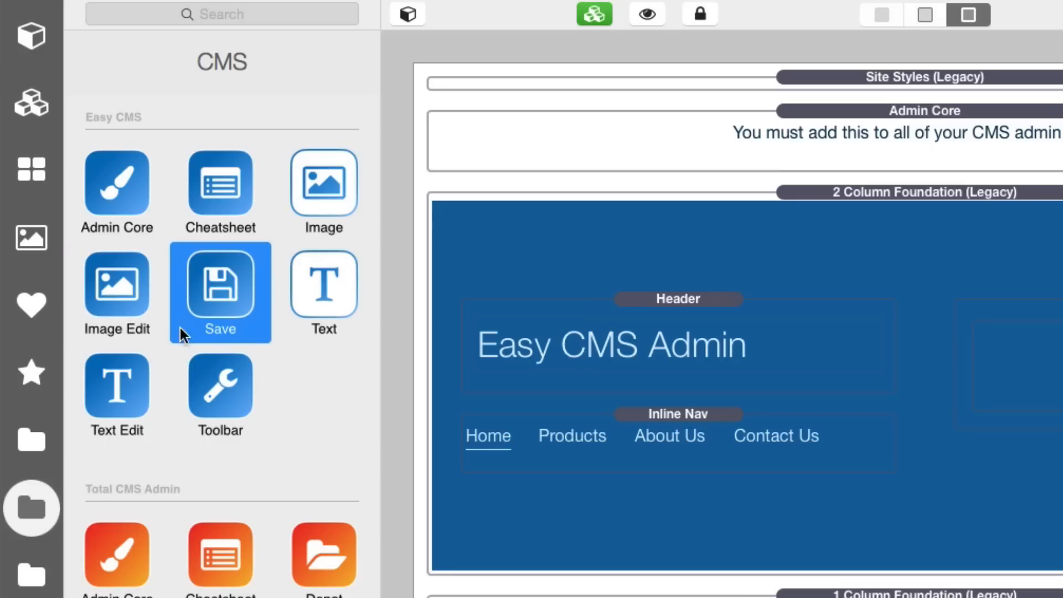
{"action": "left_click", "coordinate": [114, 387]}
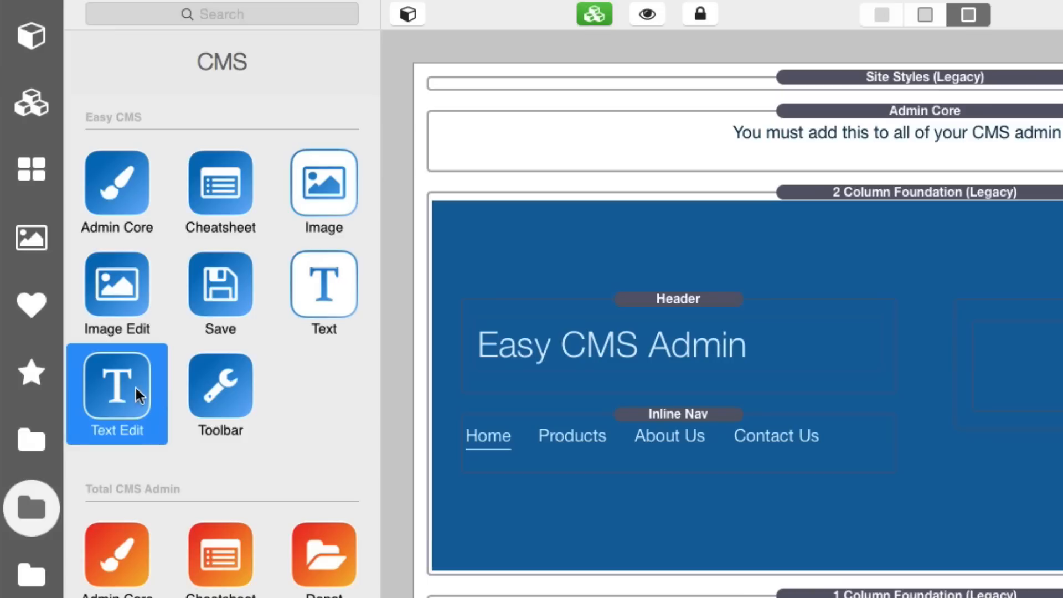
{"action": "left_click", "coordinate": [215, 393]}
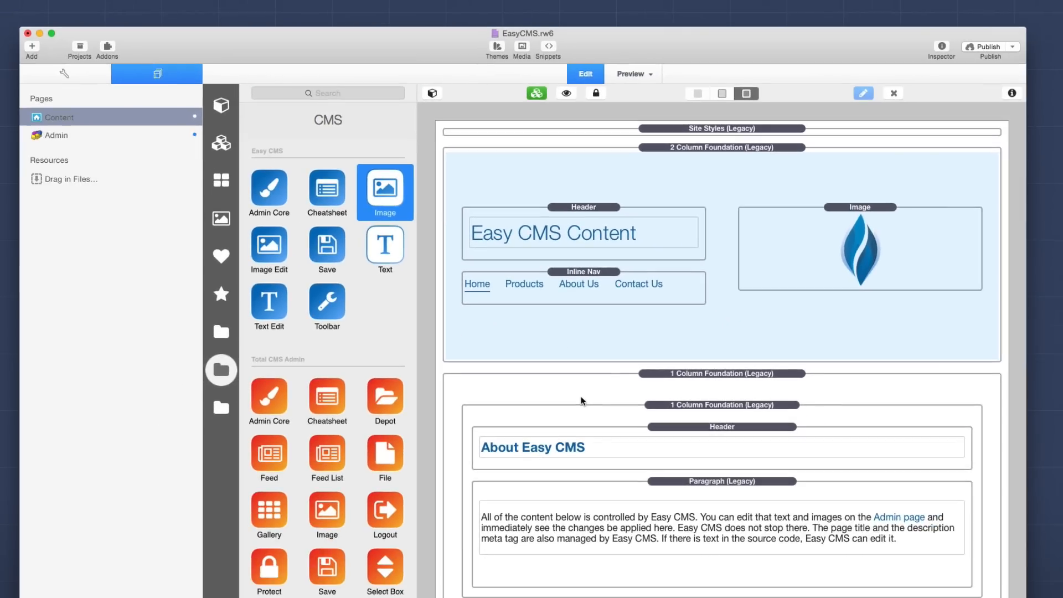
Step: Select the Image stack below the About Easy CMS paragraph on the Content page and inspect its settings
{"action": "scroll", "coordinate": [582, 401], "scroll_direction": "down", "scroll_amount": 5}
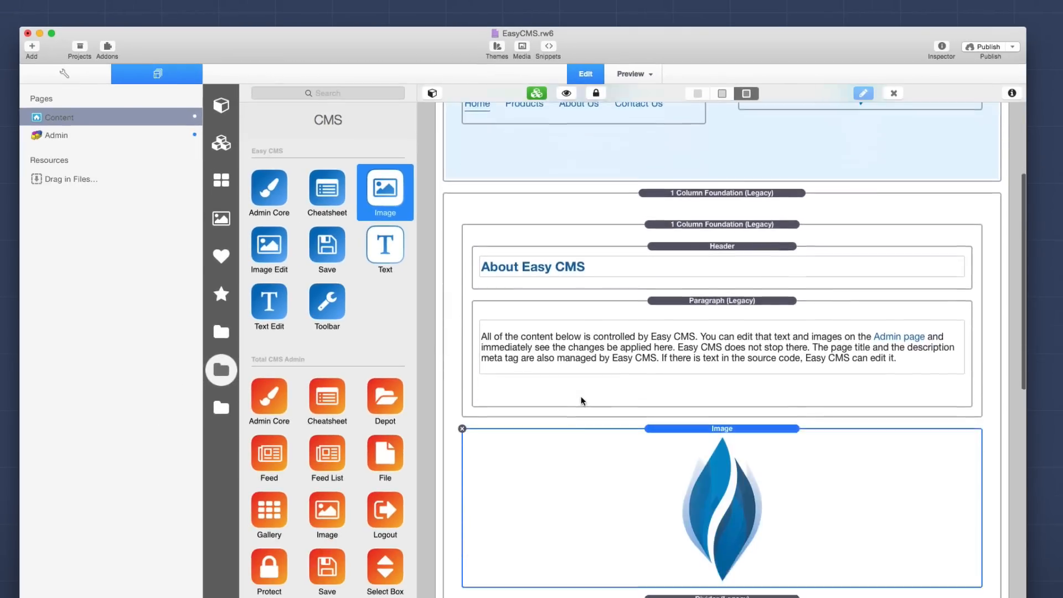
{"action": "left_click", "coordinate": [651, 366]}
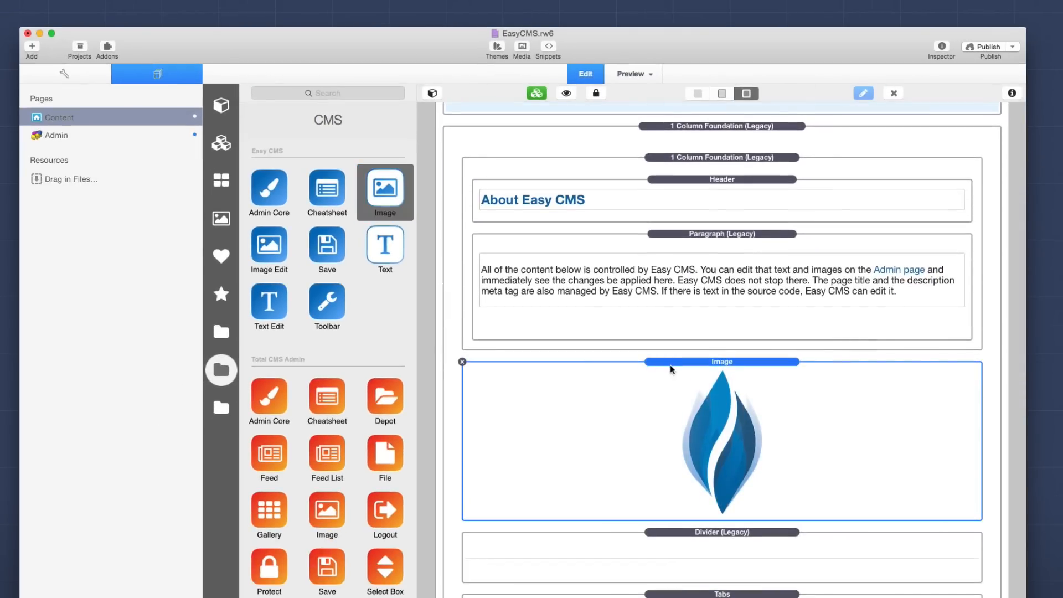
{"action": "scroll", "coordinate": [671, 369], "scroll_direction": "down", "scroll_amount": 1}
{"action": "left_click", "coordinate": [1012, 93]}
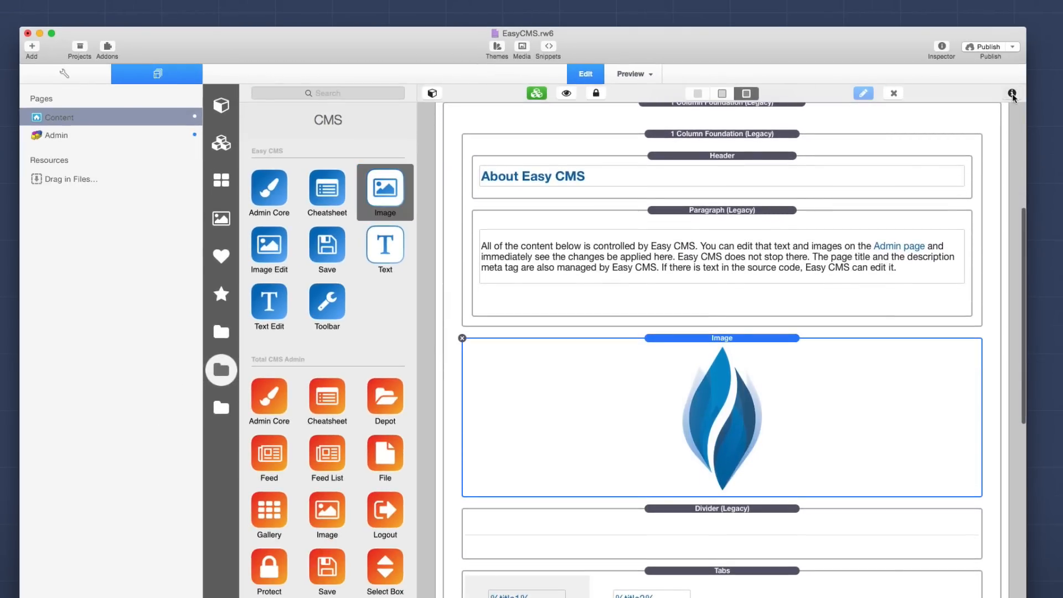
{"action": "left_click", "coordinate": [946, 293]}
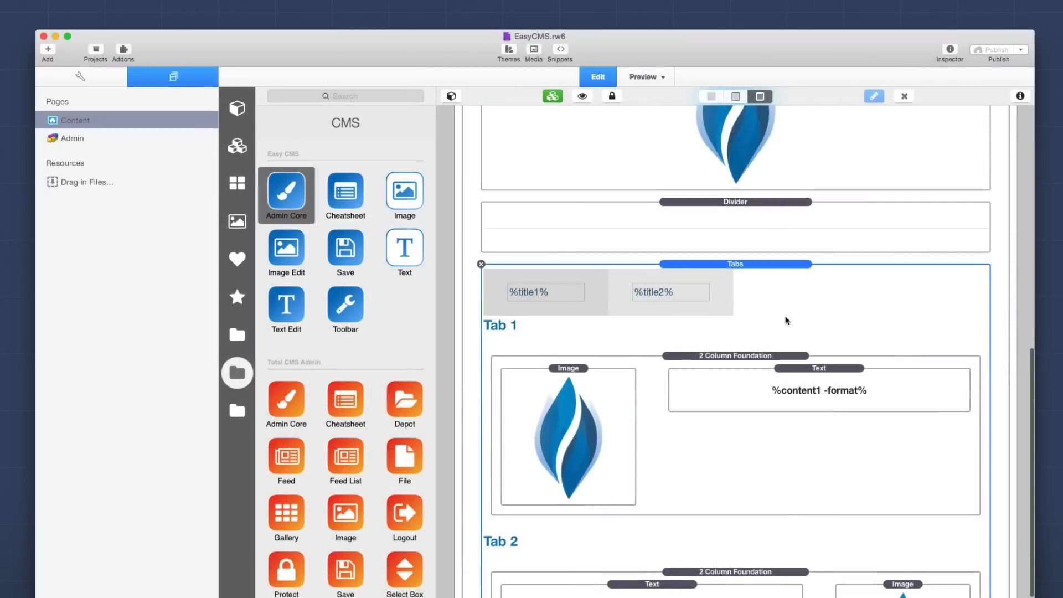
Step: Examine the Tabs stack, opening the first tab's %title1% macro text for viewing and closing it without changes
{"action": "left_click", "coordinate": [826, 391]}
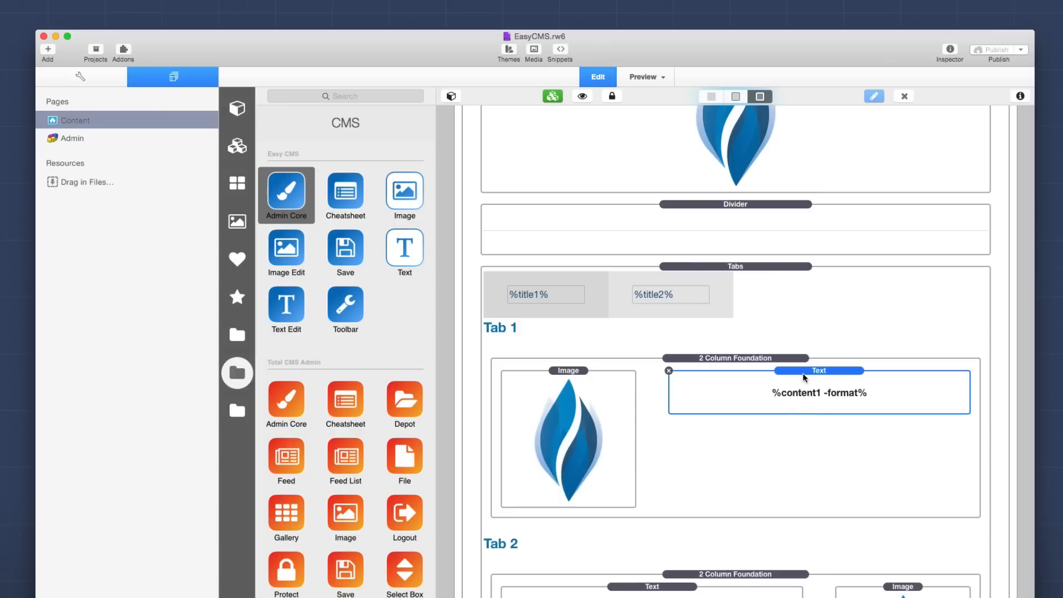
{"action": "left_click", "coordinate": [763, 280]}
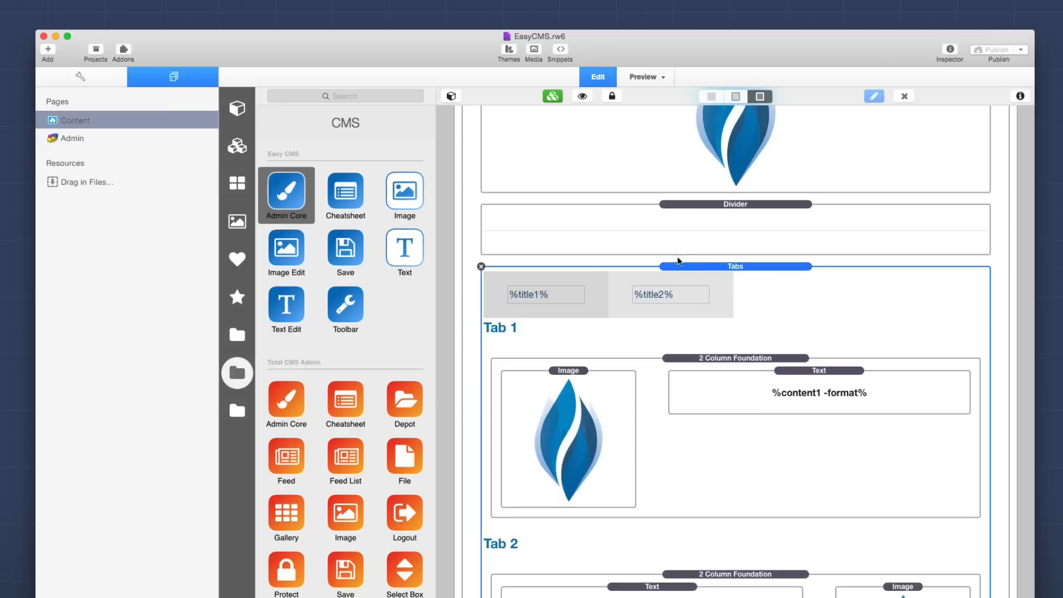
{"action": "left_click", "coordinate": [533, 294]}
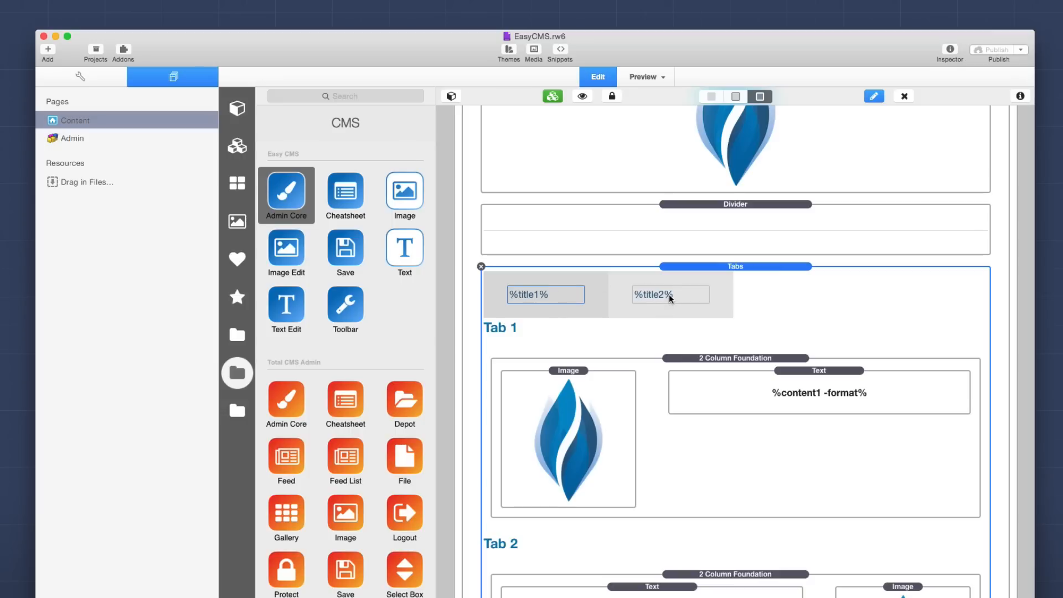
{"action": "double_click", "coordinate": [554, 295]}
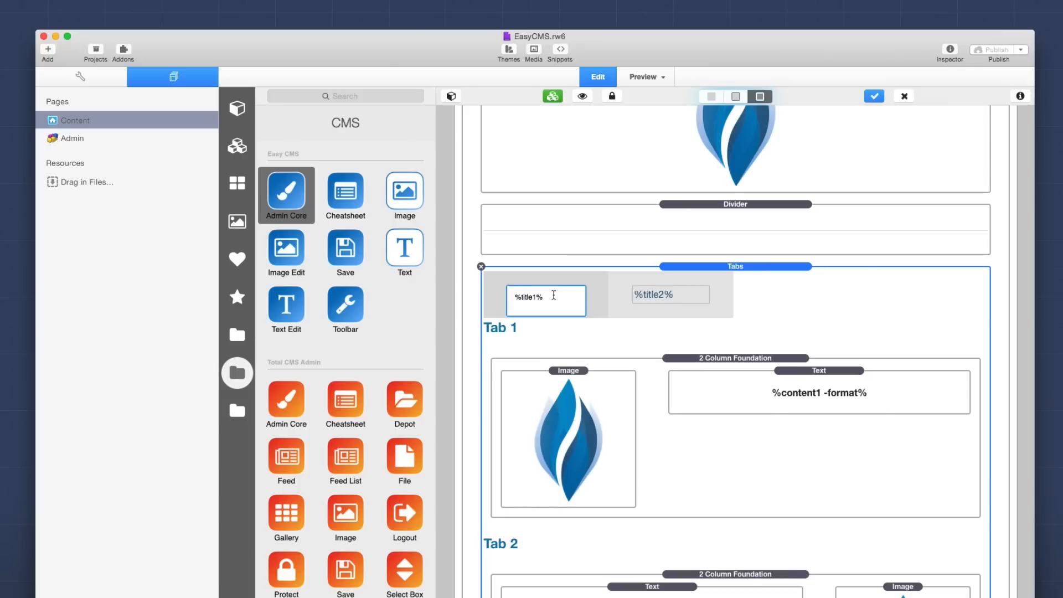
{"action": "left_click_drag", "start_coordinate": [564, 299], "coordinate": [479, 298]}
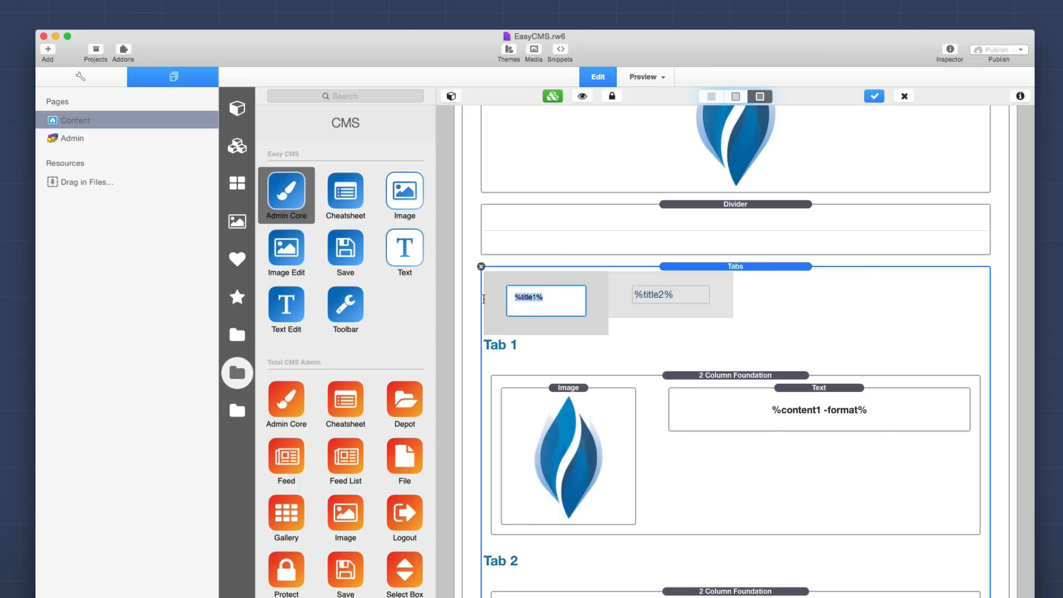
{"action": "left_click", "coordinate": [539, 312]}
{"action": "left_click", "coordinate": [514, 271]}
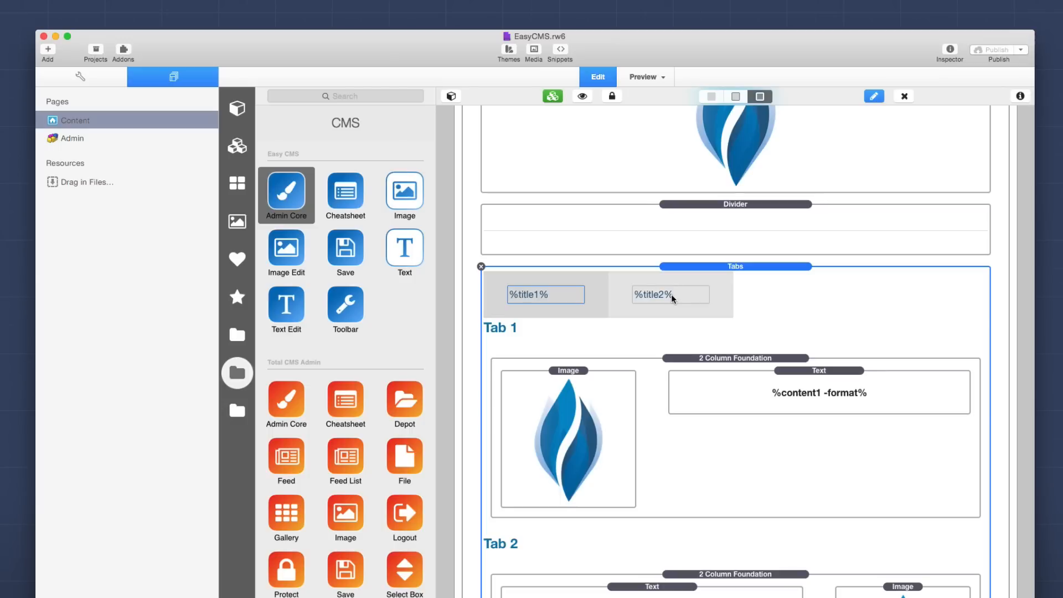
Step: Examine the Image stack and the %content1 -format% Text stack in Tab 1's two-column layout
{"action": "scroll", "coordinate": [671, 294], "scroll_direction": "down", "scroll_amount": 4}
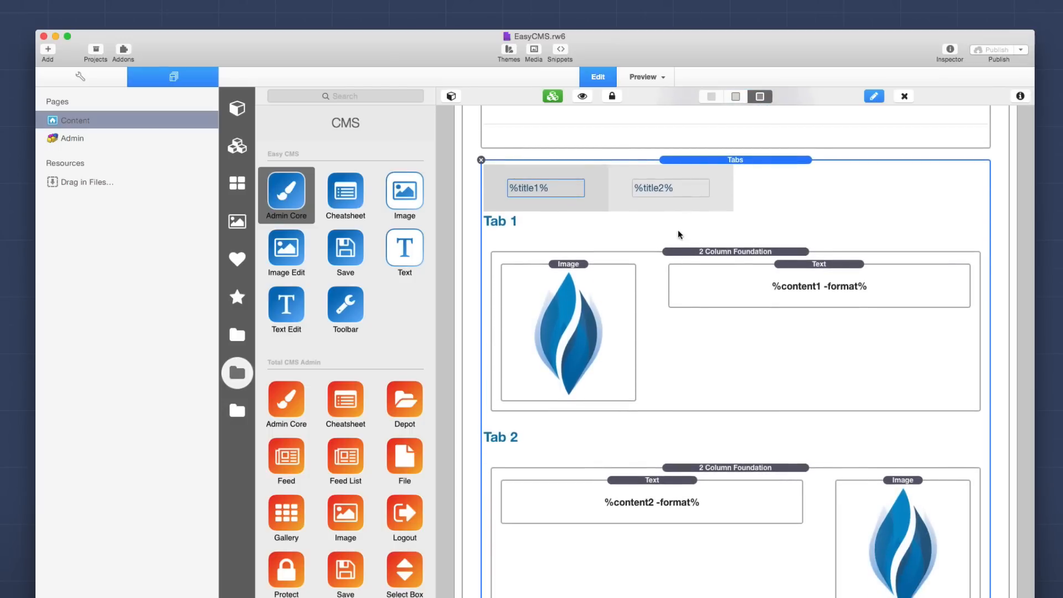
{"action": "left_click", "coordinate": [610, 272]}
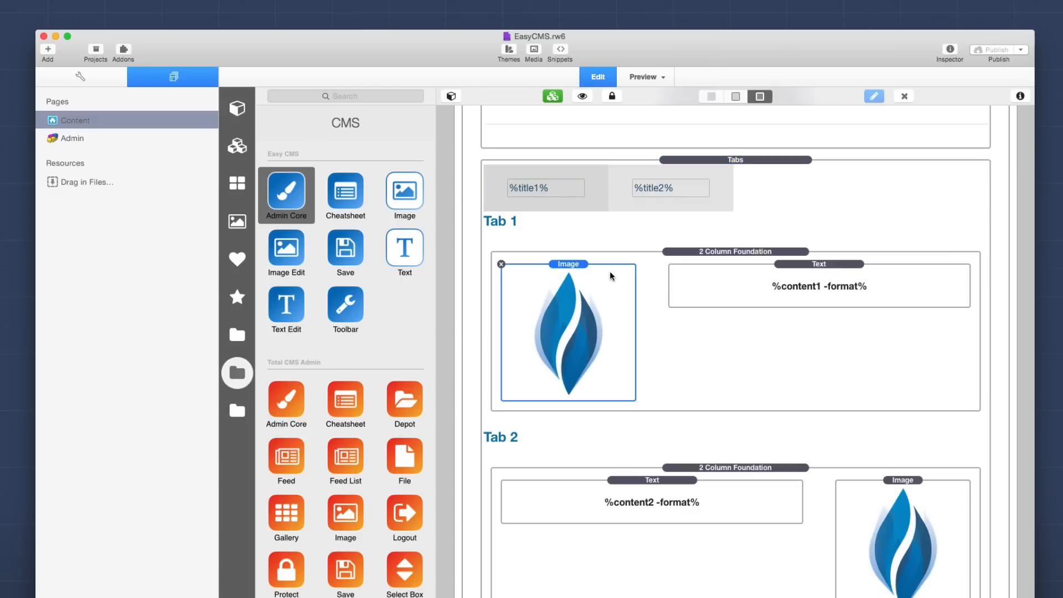
{"action": "left_click", "coordinate": [804, 273]}
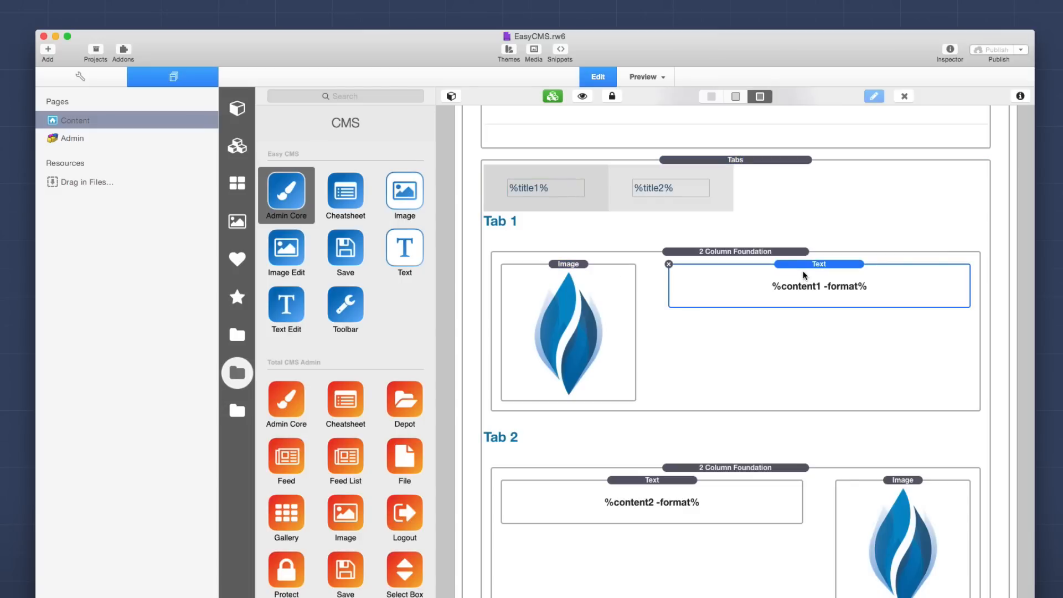